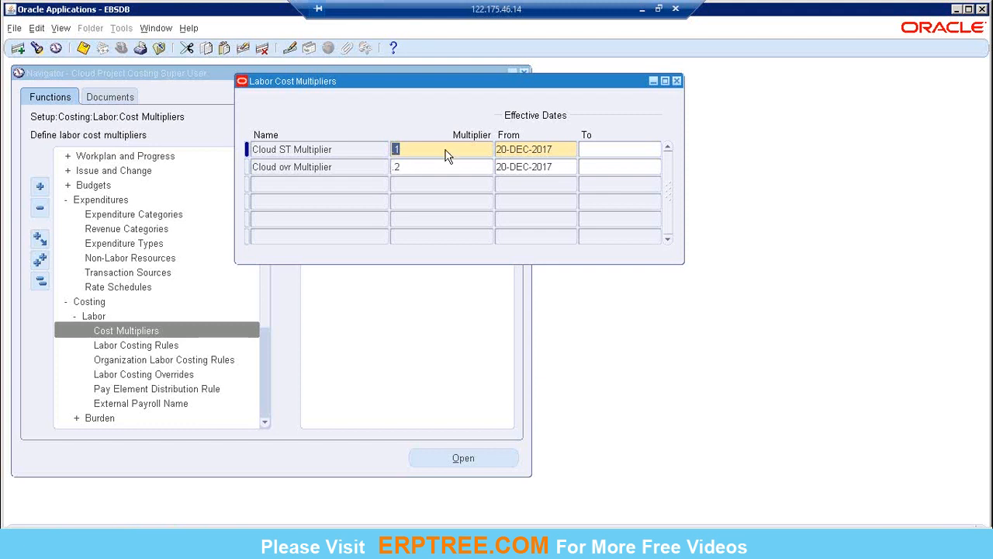
Close the Labor Cost Multipliers form, then view the Labor Costing Rules form and close it.
left_click(678, 81)
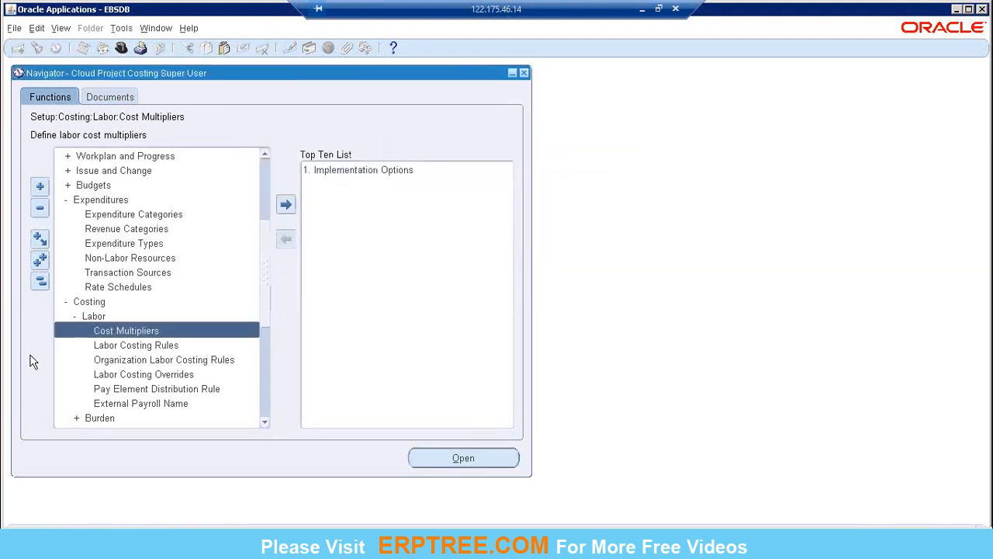
double_click(122, 345)
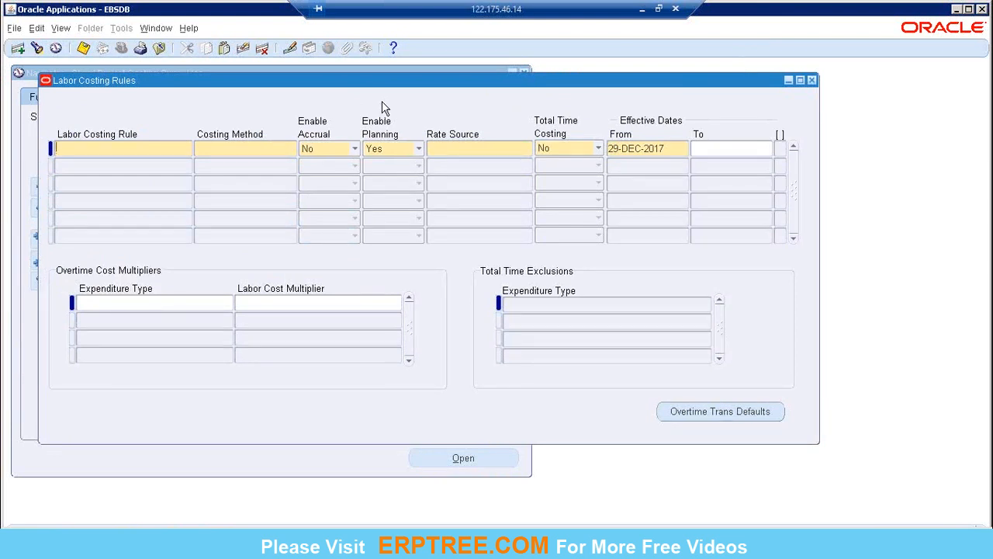
left_click_drag(325, 80, 326, 81)
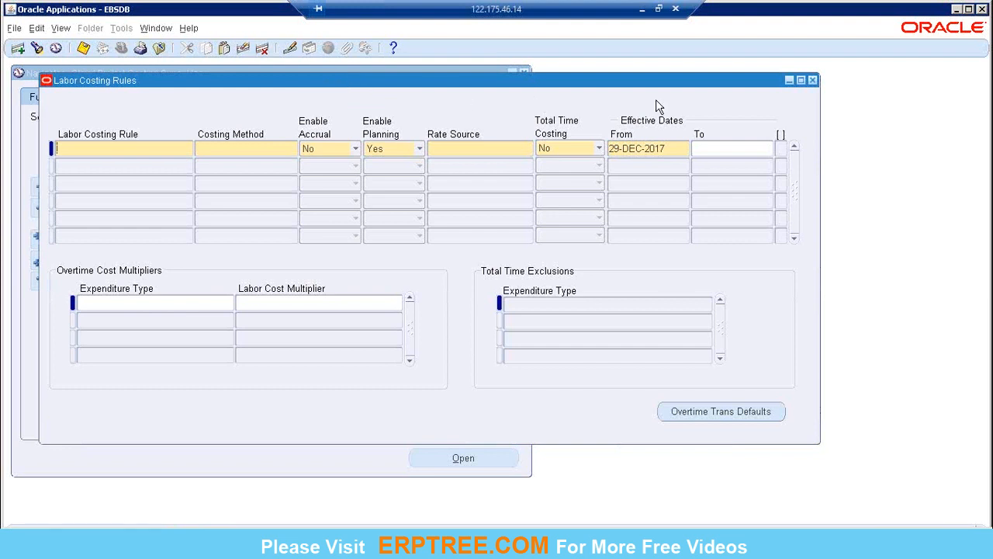
left_click(813, 79)
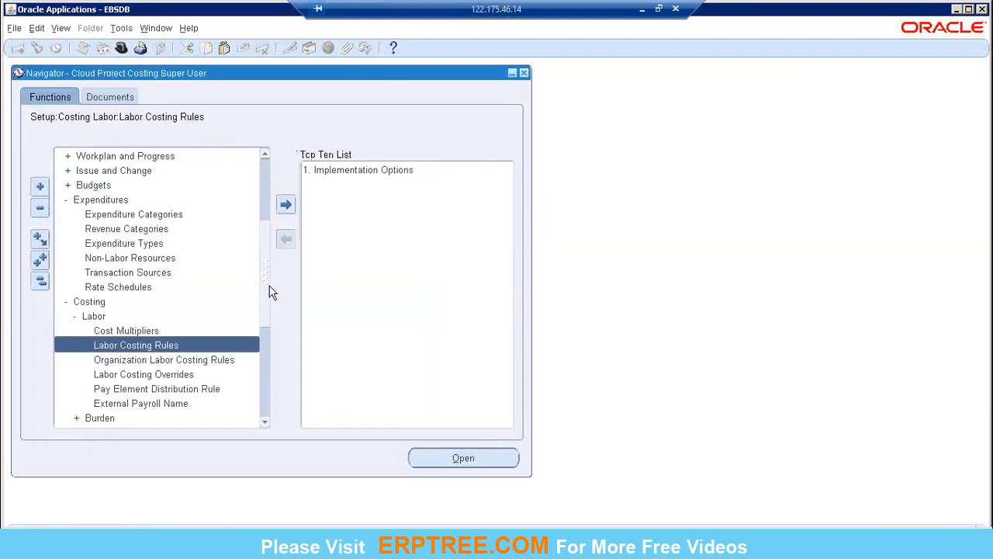
Reopen the Labor Cost Multipliers form to view its fields and close it.
double_click(109, 331)
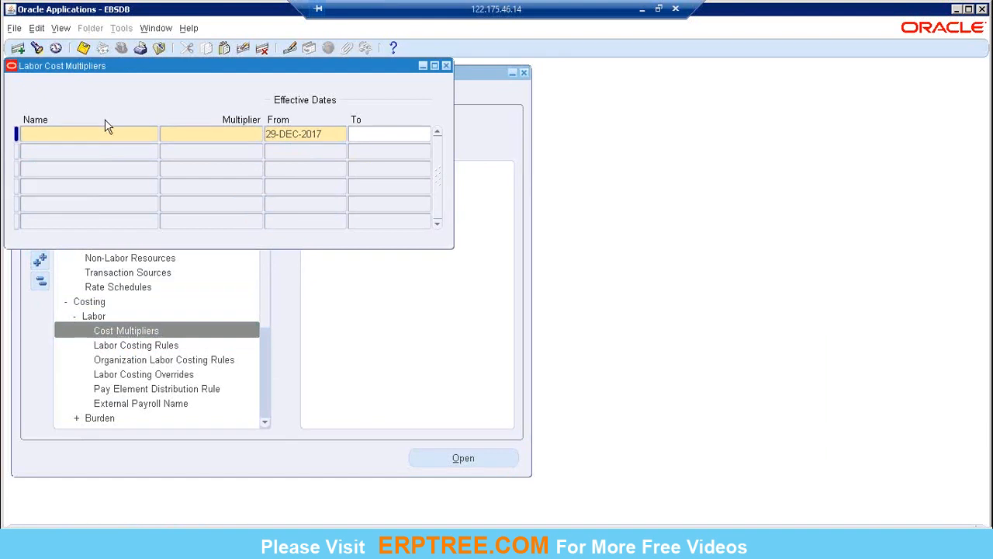
left_click_drag(194, 70, 335, 94)
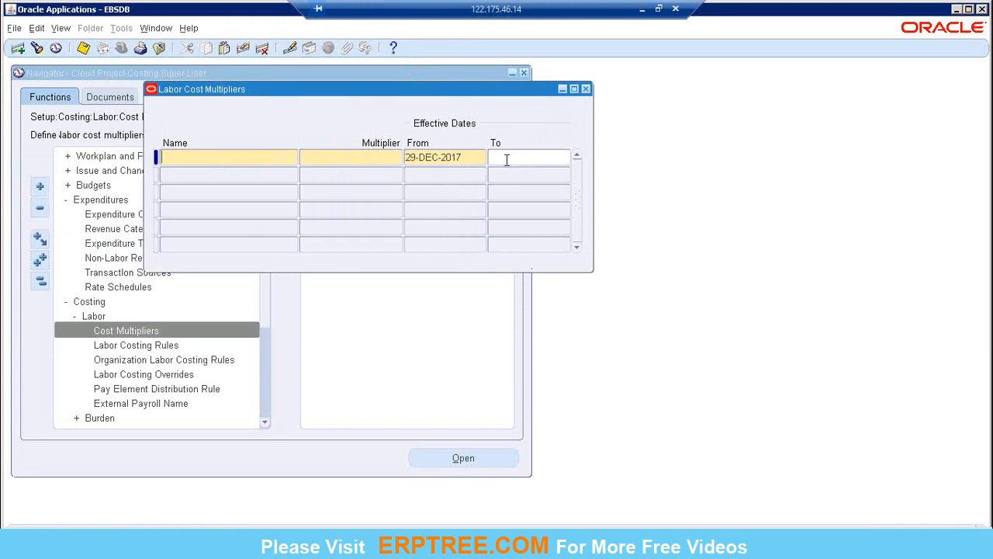
left_click(587, 88)
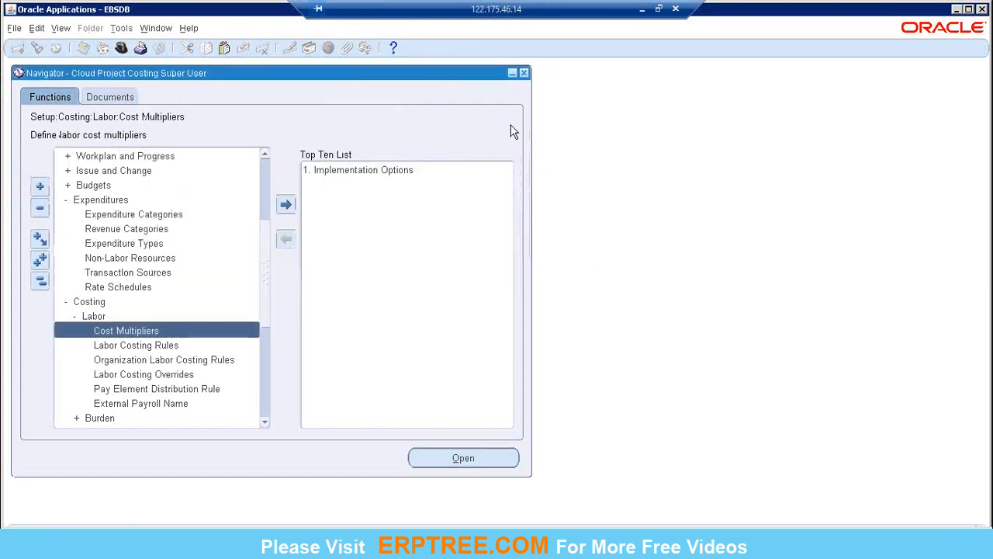
Open the Labor Costing Rules form from the labor costing setup functions.
left_click(142, 347)
double_click(142, 347)
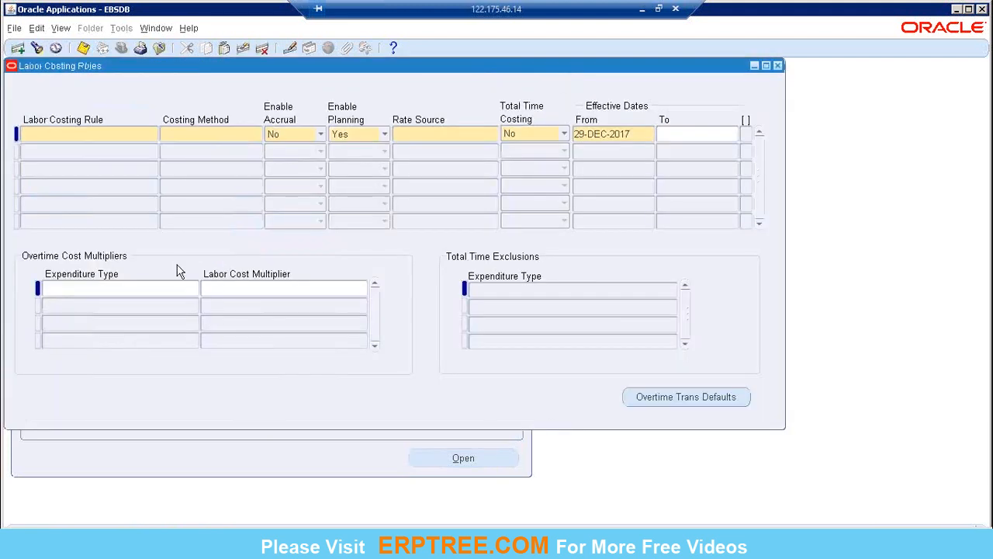
left_click_drag(386, 74, 471, 101)
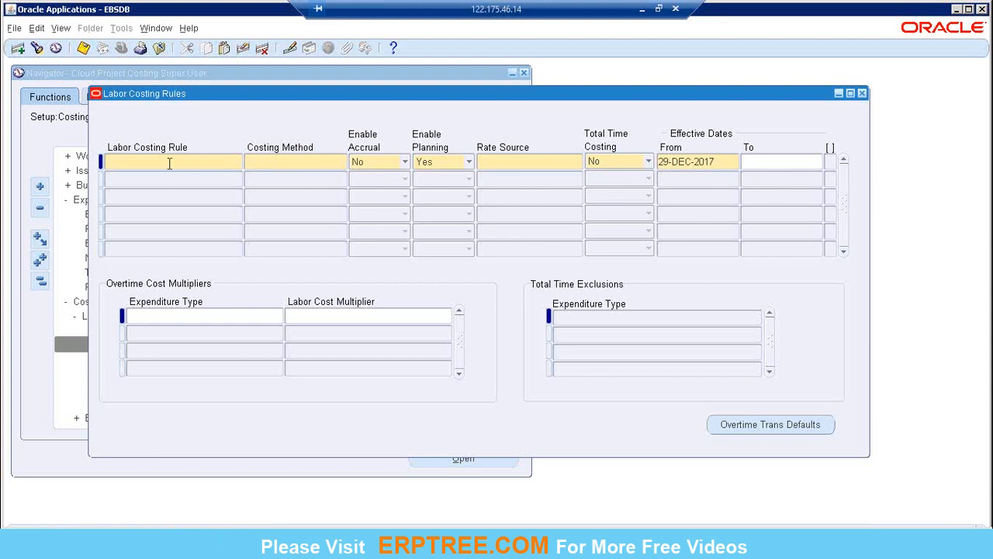
Name the new labor costing rule "Cloud Labor Cost Rul".
type("Cloud")
type(" C")
key("BackSpace")
type("Labor.")
key("BackSpace")
type("Costing")
key("BackSpace")
key("BackSpace")
key("BackSpace")
type("Rul")
key("BackSpace")
key("BackSpace")
key("BackSpace")
key("BackSpace")
key("BackSpace")
key("BackSpace")
key("BackSpace")
key("BackSpace")
key("BackSpace")
key("BackSpace")
key("BackSpace")
key("BackSpace")
key("BackSpace")
key("BackSpace")
key("BackSpace")
key("BackSpace")
key("BackSpace")
key("BackSpace")
key("BackSpace")
key("BackSpace")
type("Cloud Labor Cost Rul")
key("ctrl+a")
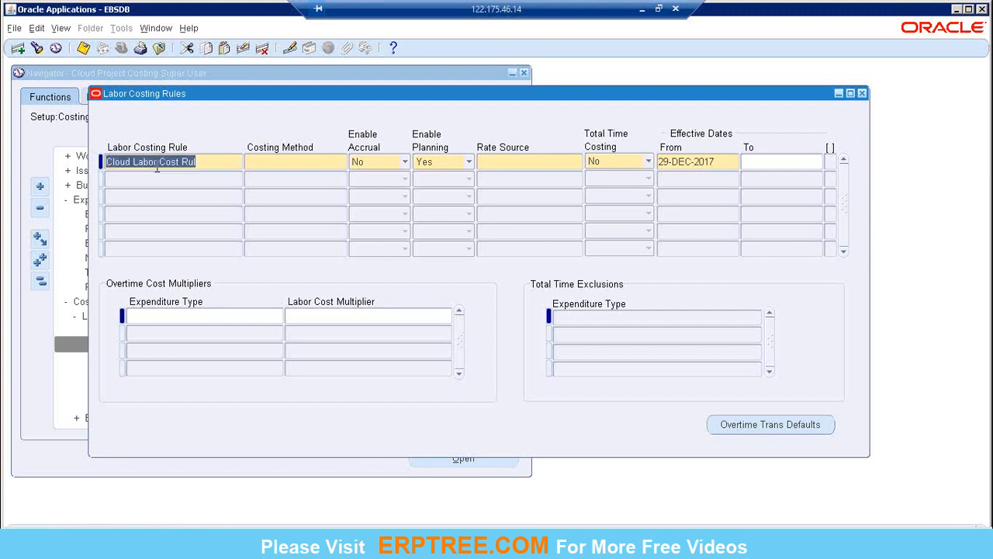
Set the rule's costing method to Actual Costing and choose No for Total Time Costing.
left_click(308, 161)
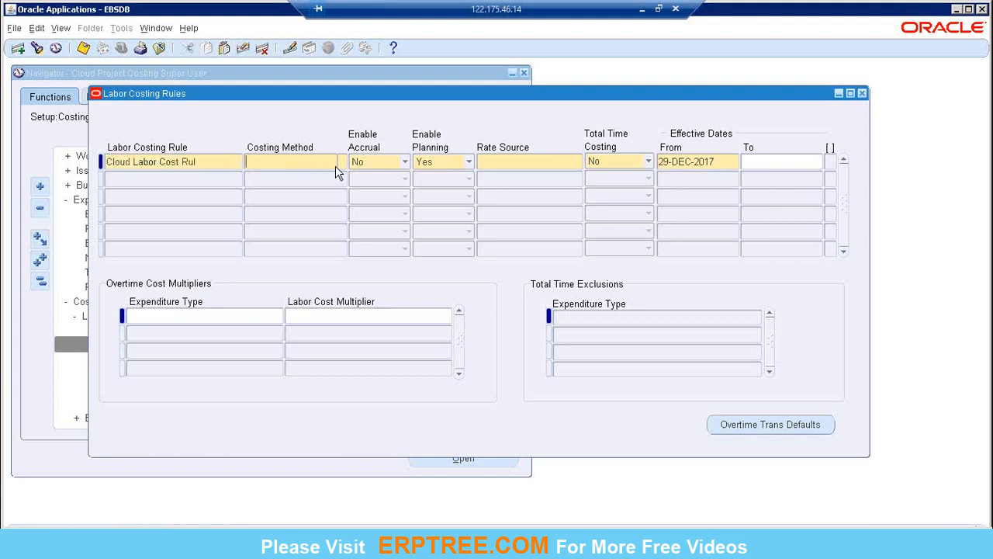
left_click(342, 162)
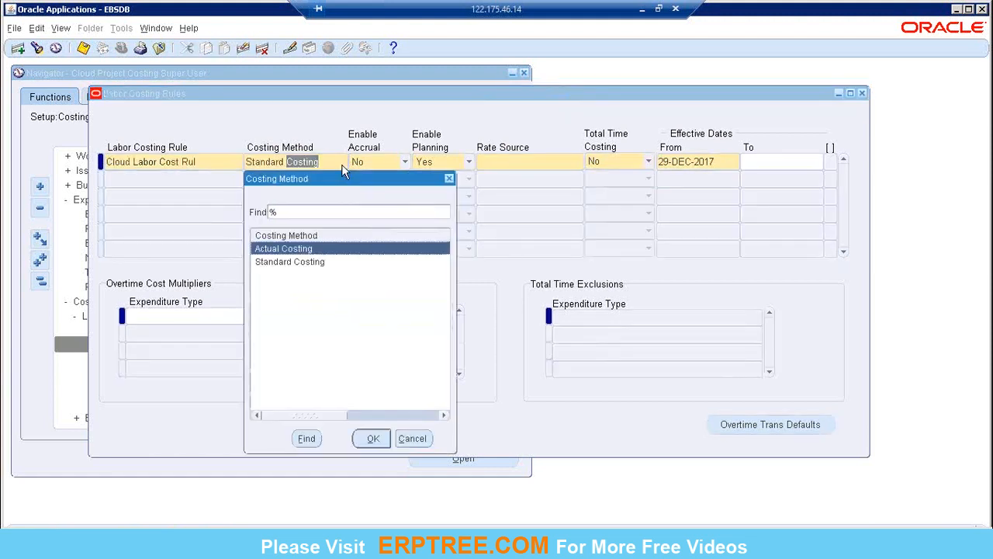
left_click_drag(343, 179, 436, 186)
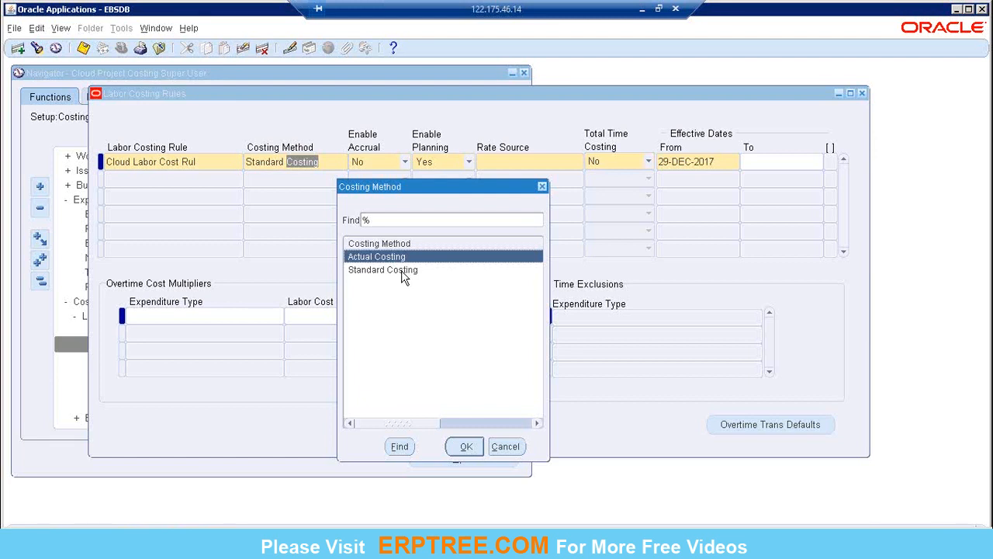
key("Return")
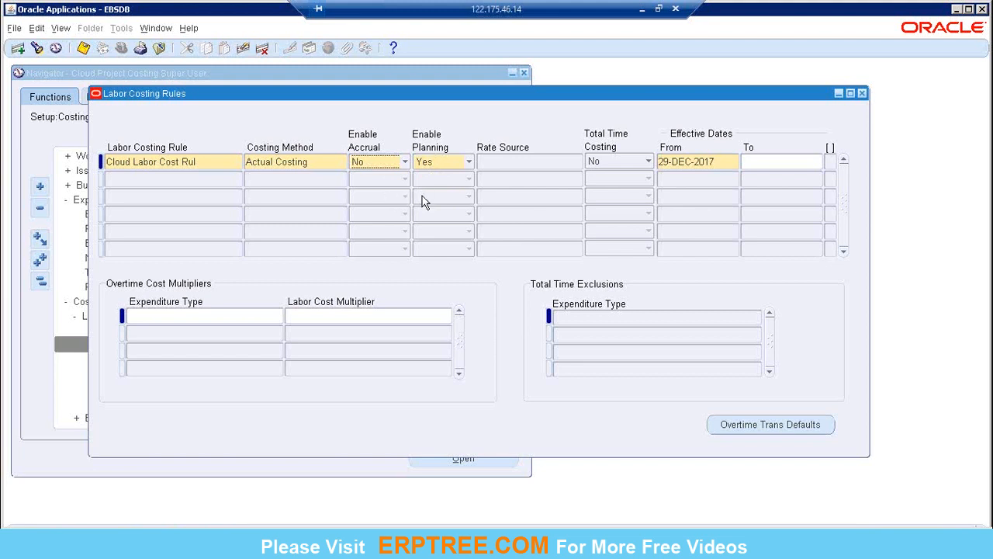
left_click(648, 163)
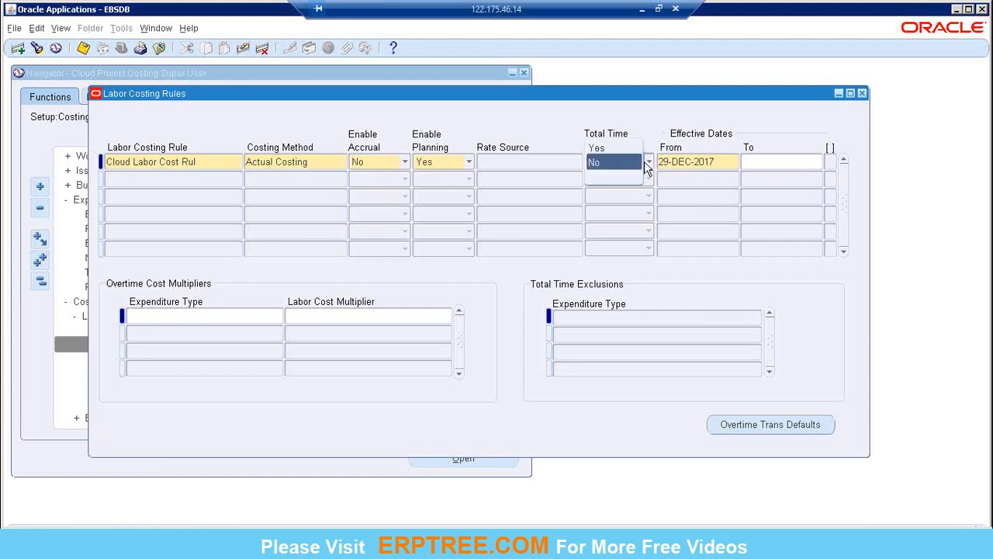
left_click(614, 163)
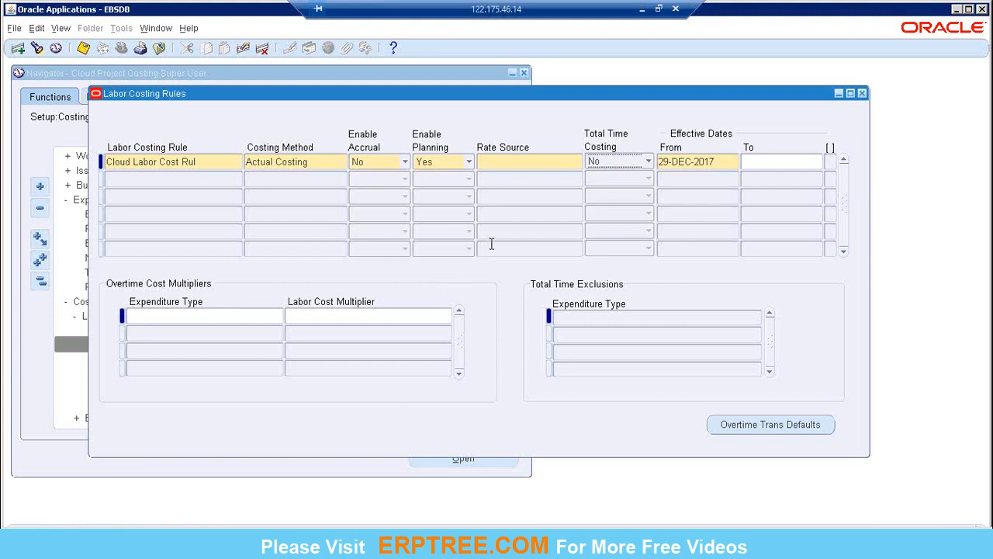
Choose Projects as the rate source of the labor costing rule.
left_click(525, 163)
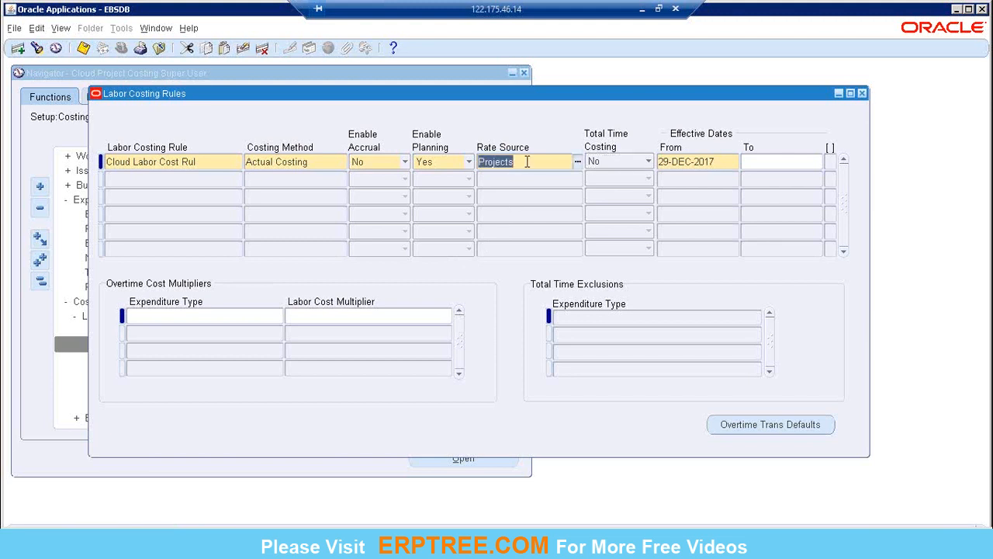
left_click(576, 164)
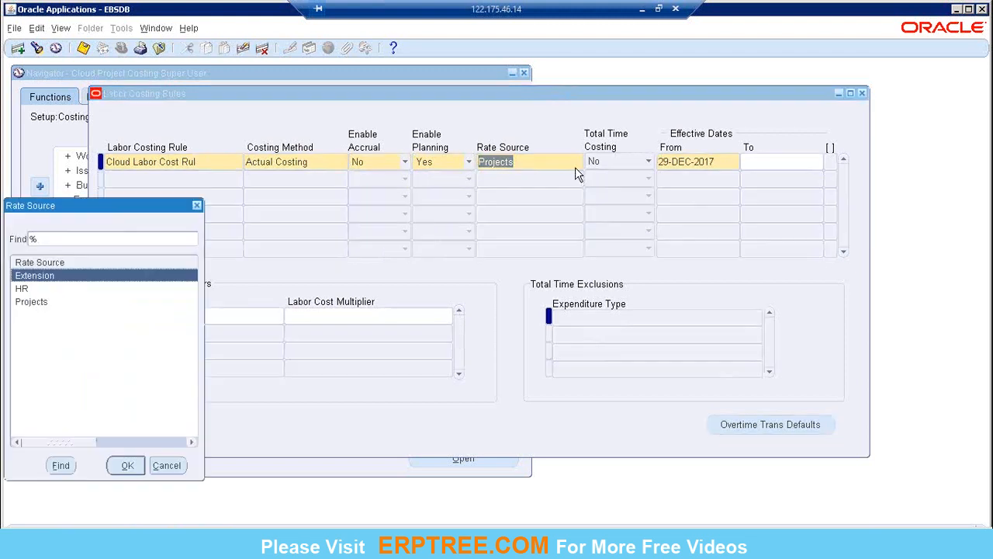
left_click_drag(133, 214, 423, 245)
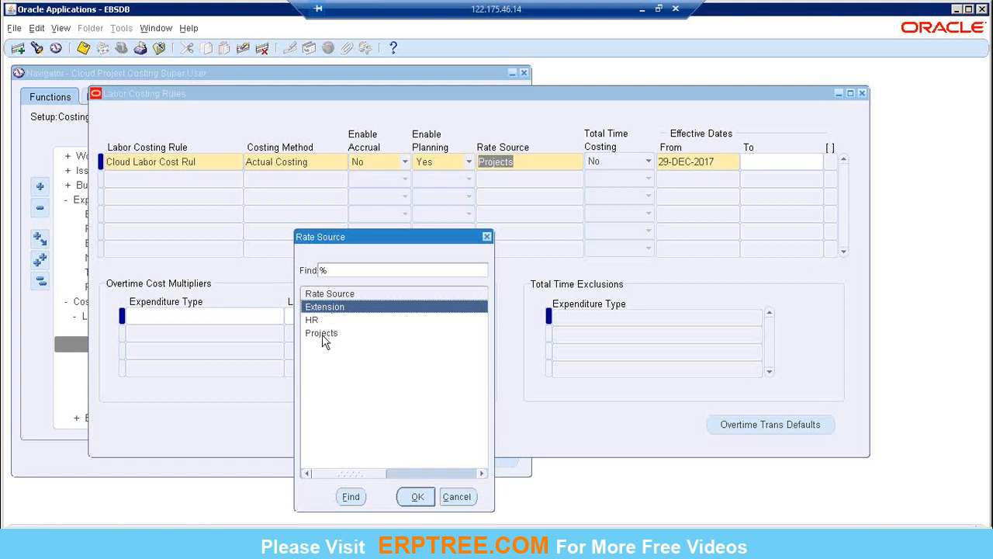
left_click(324, 338)
left_click(327, 307)
left_click(321, 332)
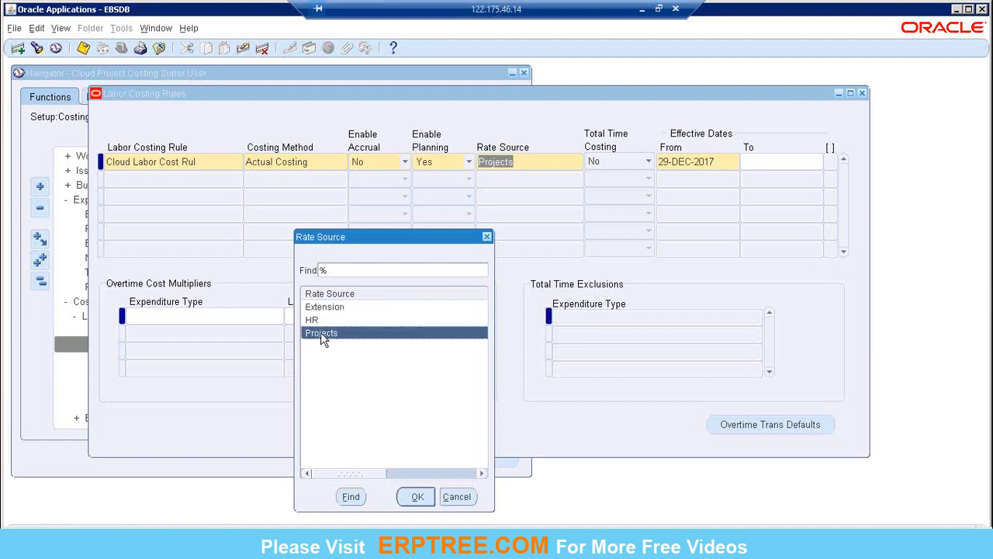
left_click(412, 499)
left_click(334, 311)
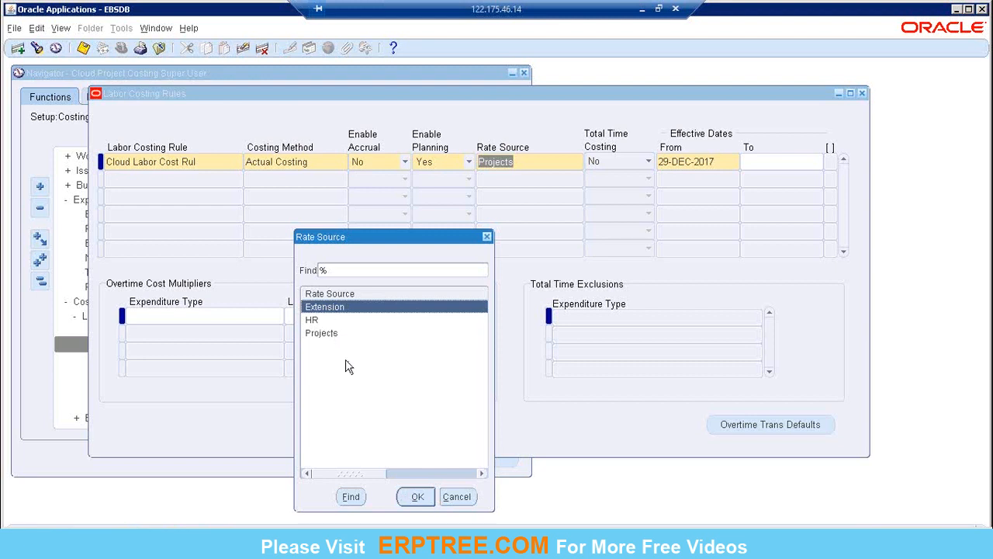
left_click(419, 500)
left_click(330, 336)
left_click(415, 498)
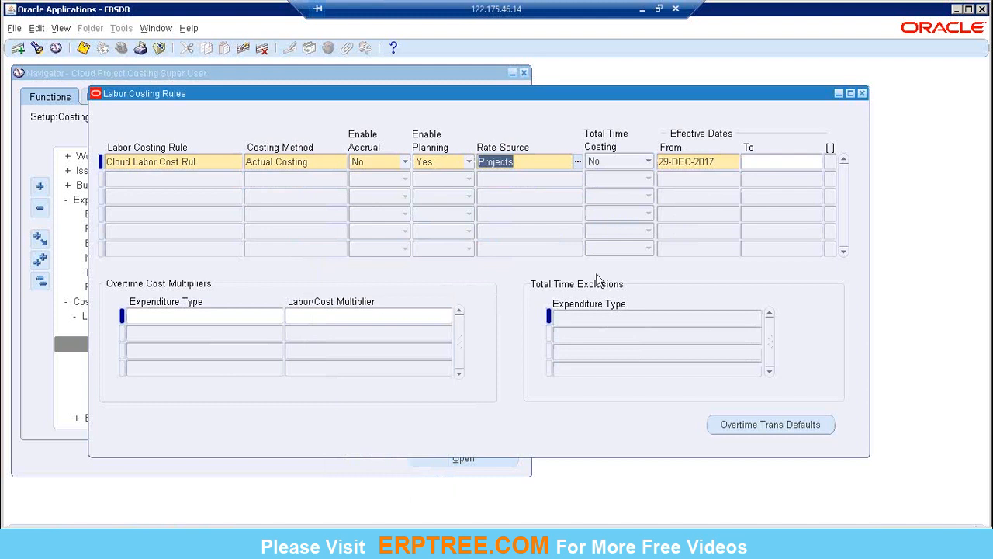
Set the rule's effective start date to 20-DEC-2017.
left_click(663, 163)
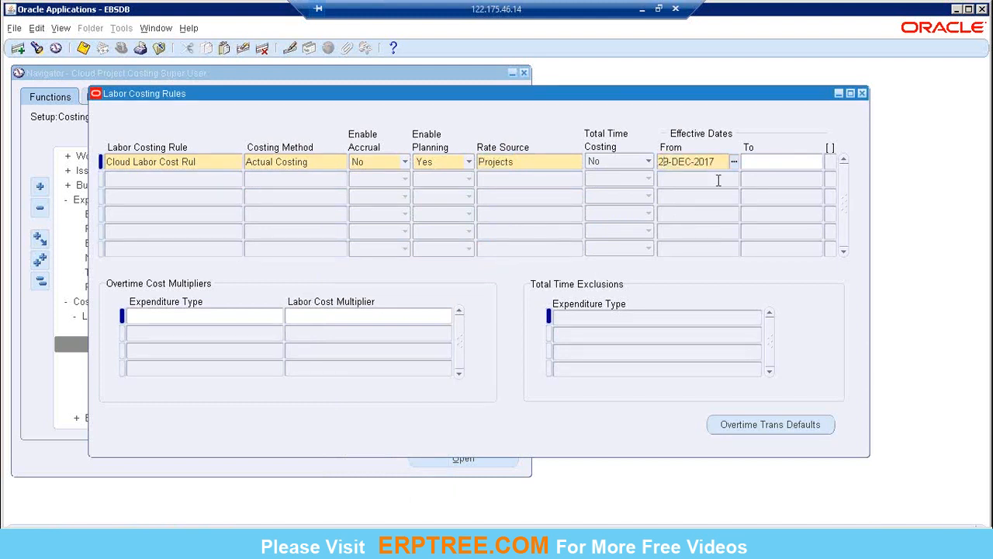
key("Delete")
type("0")
Add an overtime cost multiplier line for expenditure type Cloud PA Contract with Cloud ovr Multiplier, finding the type with "cloud PA".
left_click(182, 318)
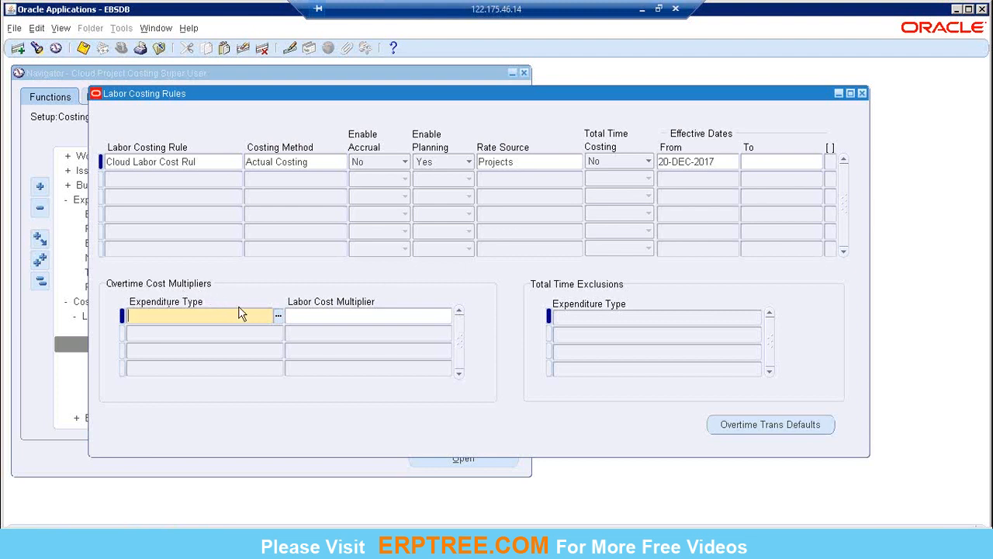
left_click(277, 315)
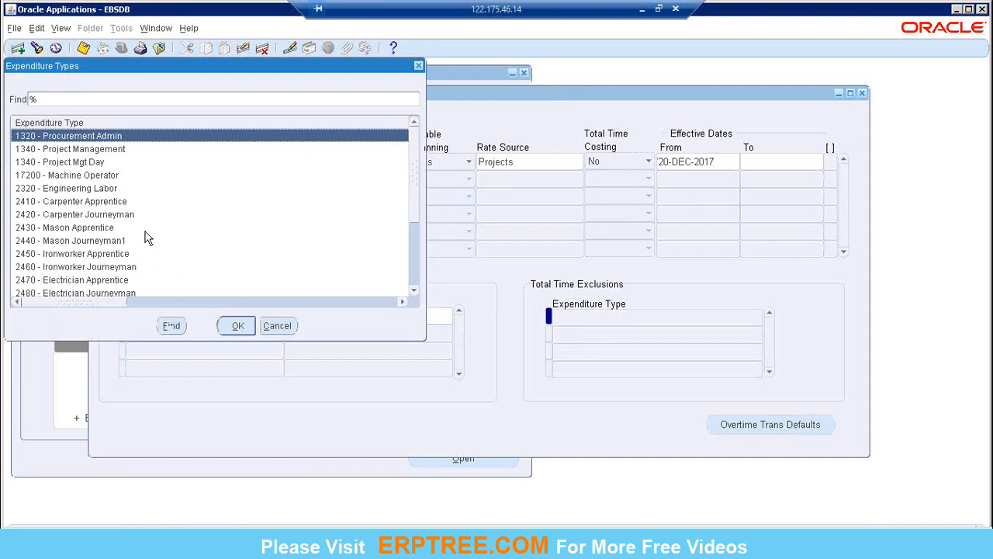
type("cloud PA")
key("Return")
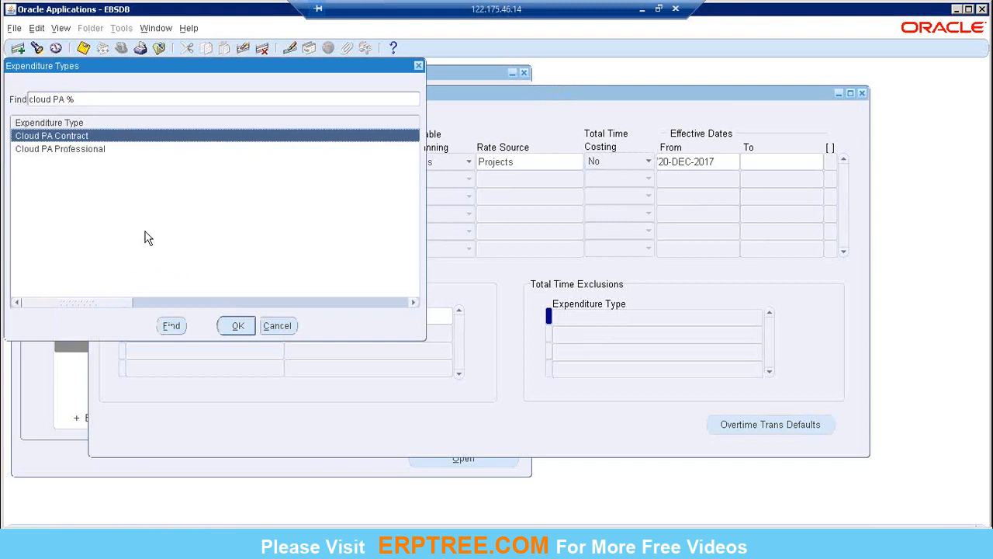
key("Return")
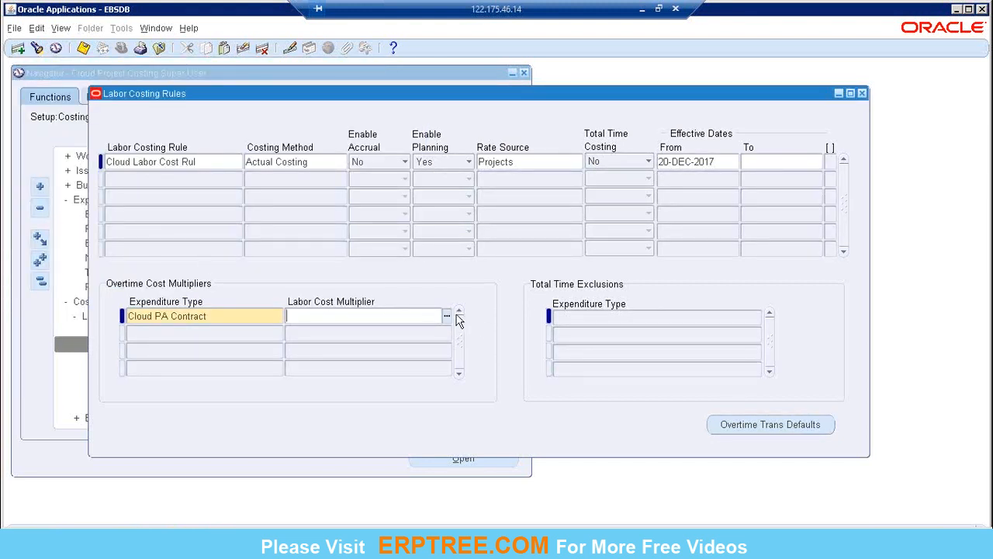
left_click(446, 315)
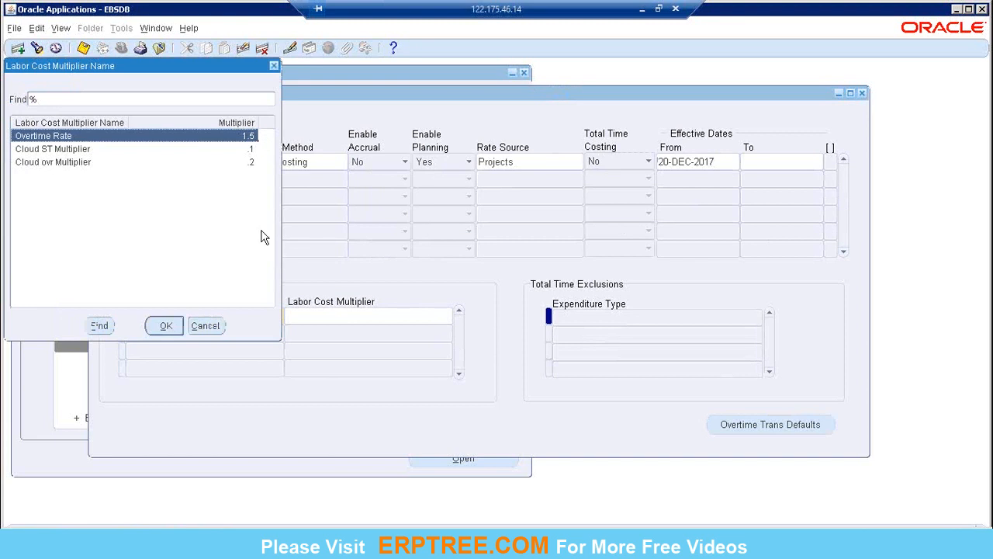
left_click(52, 164)
left_click(166, 326)
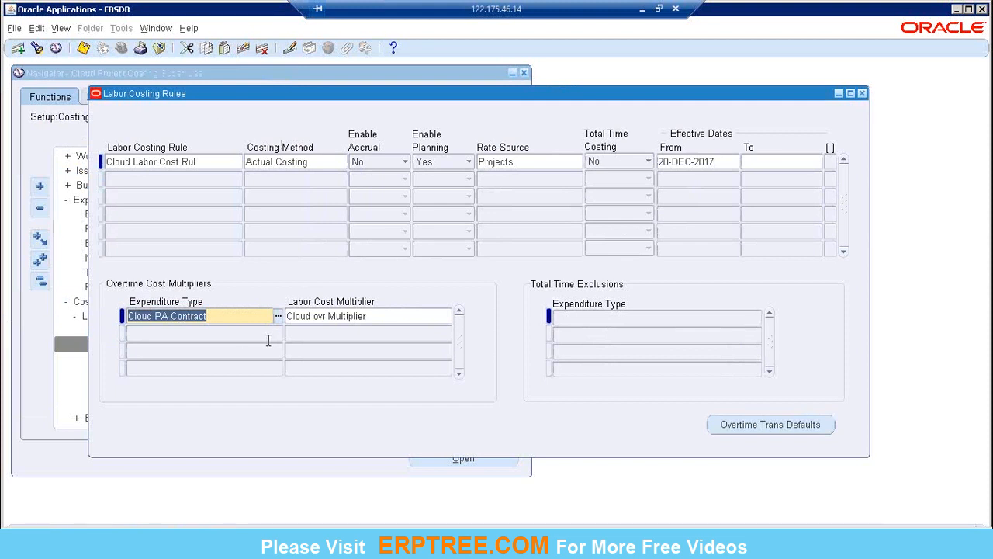
Add a second overtime cost multiplier line pairing expenditure type Cloud PA Professional with Cloud ovr Multiplier.
left_click(244, 334)
left_click(279, 335)
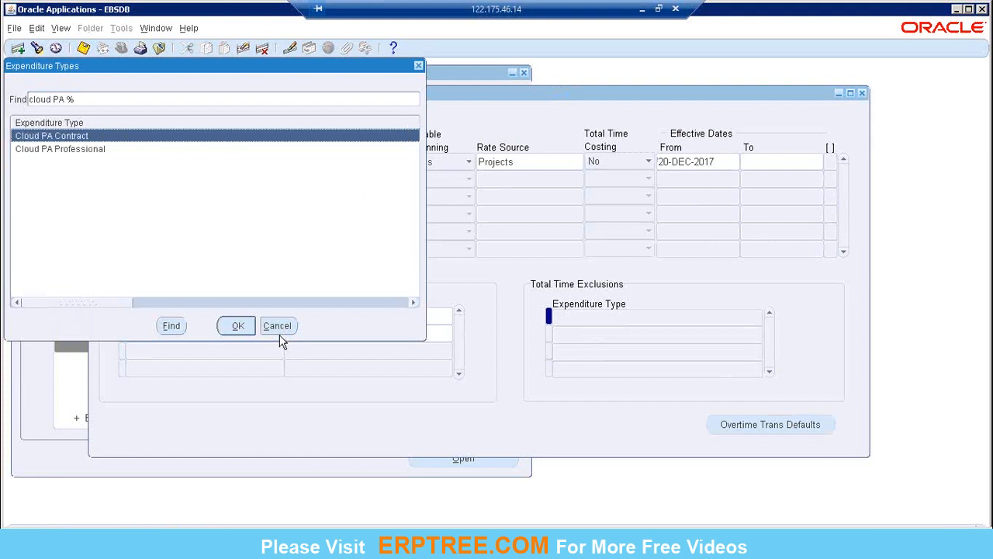
left_click(92, 150)
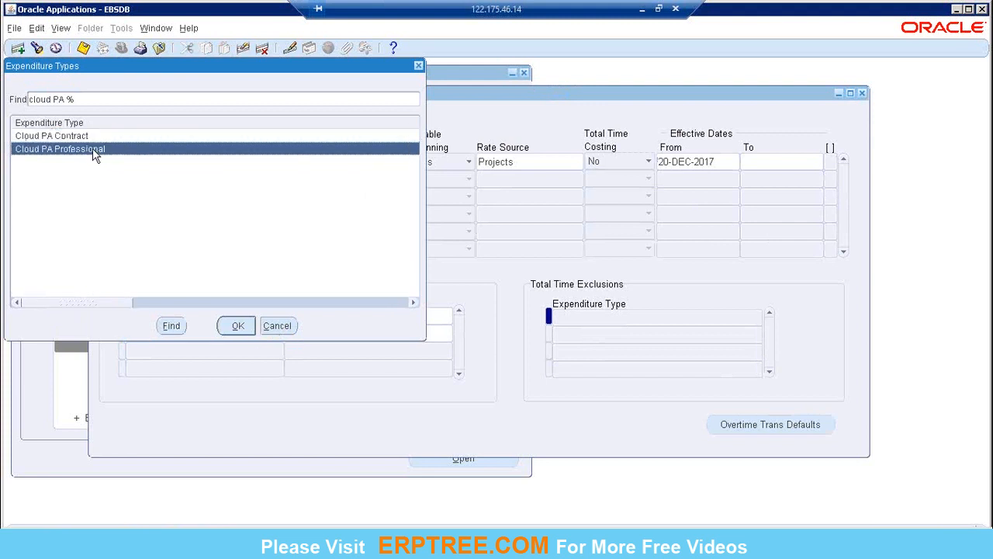
left_click(235, 325)
left_click(405, 336)
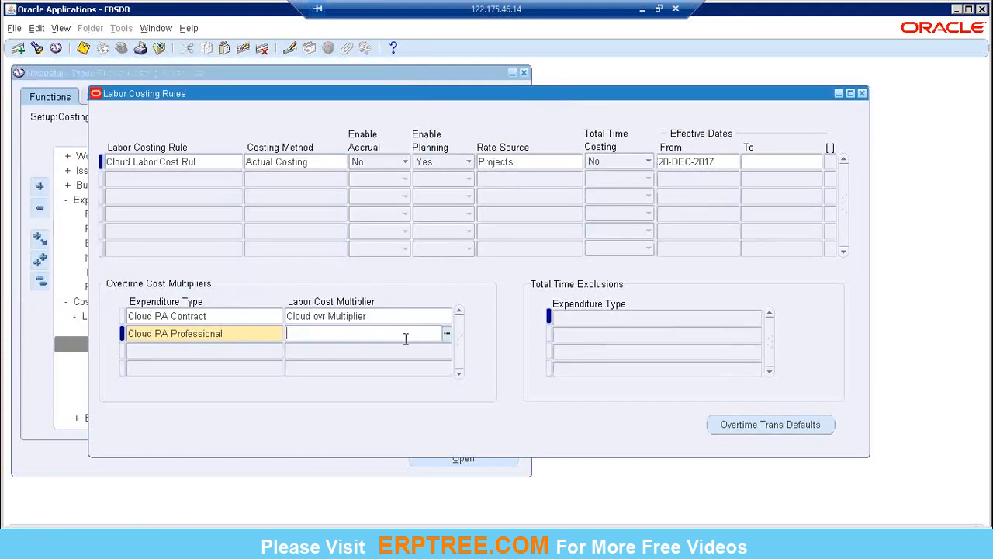
left_click(446, 333)
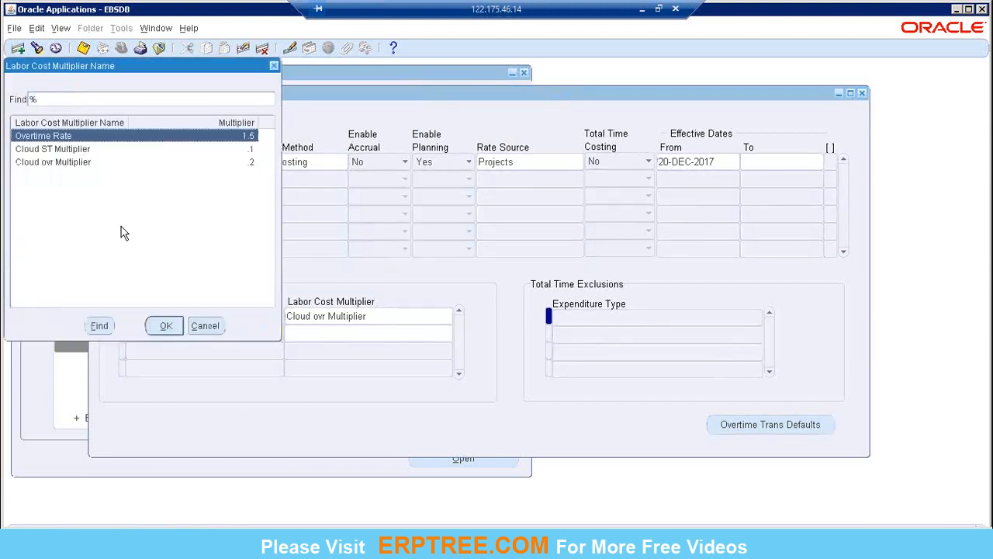
left_click(47, 162)
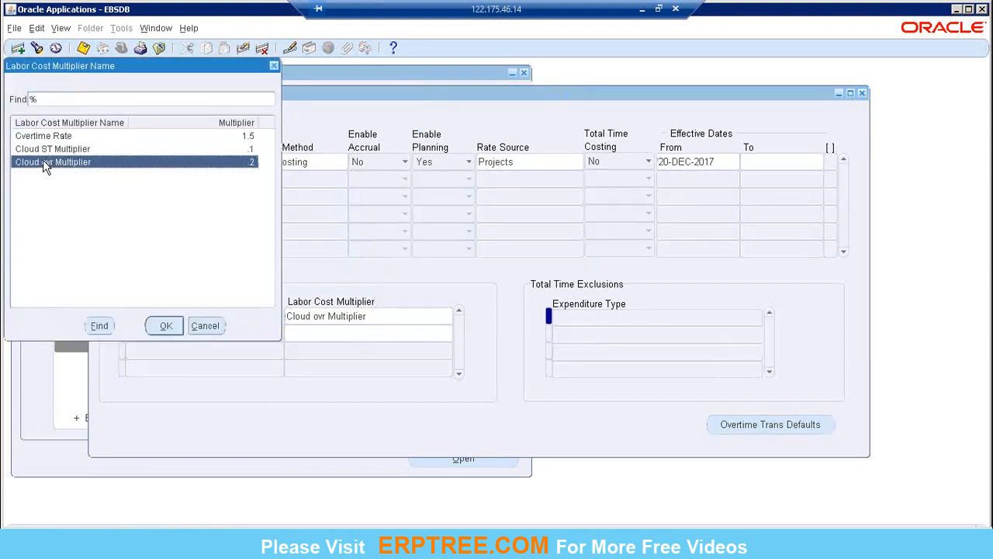
left_click(165, 326)
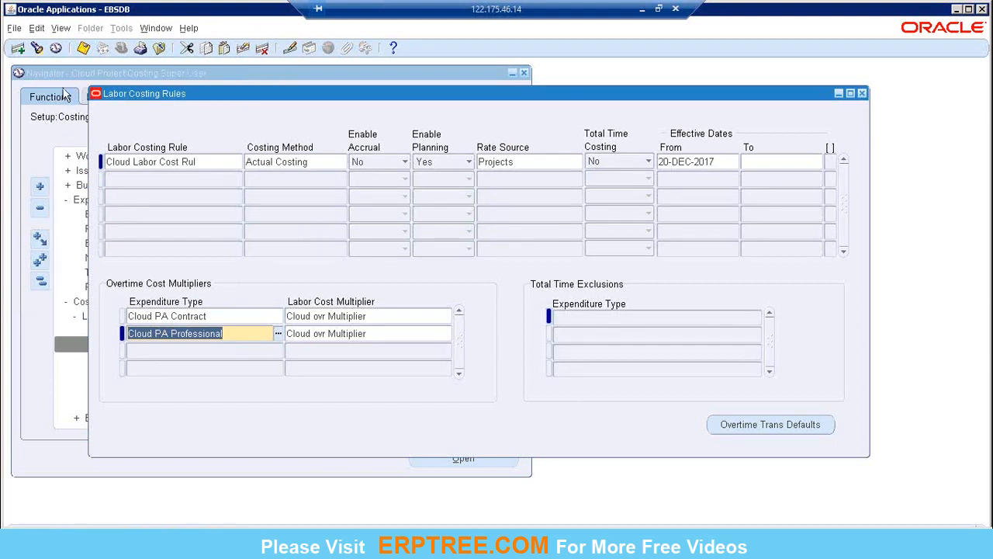
Save the labor costing rule with its two overtime cost multiplier lines and maximize the application window.
left_click(83, 48)
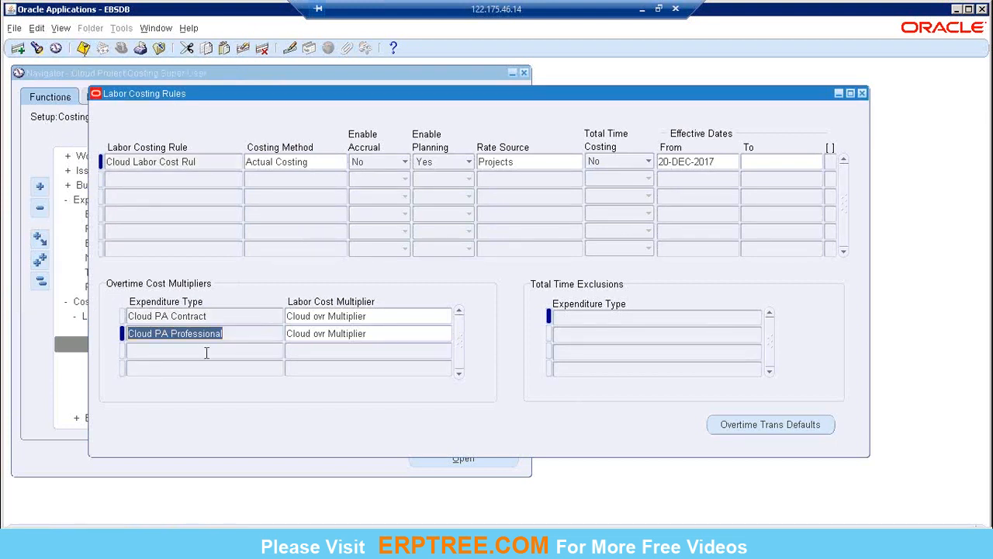
key("alt+space")
key("x")
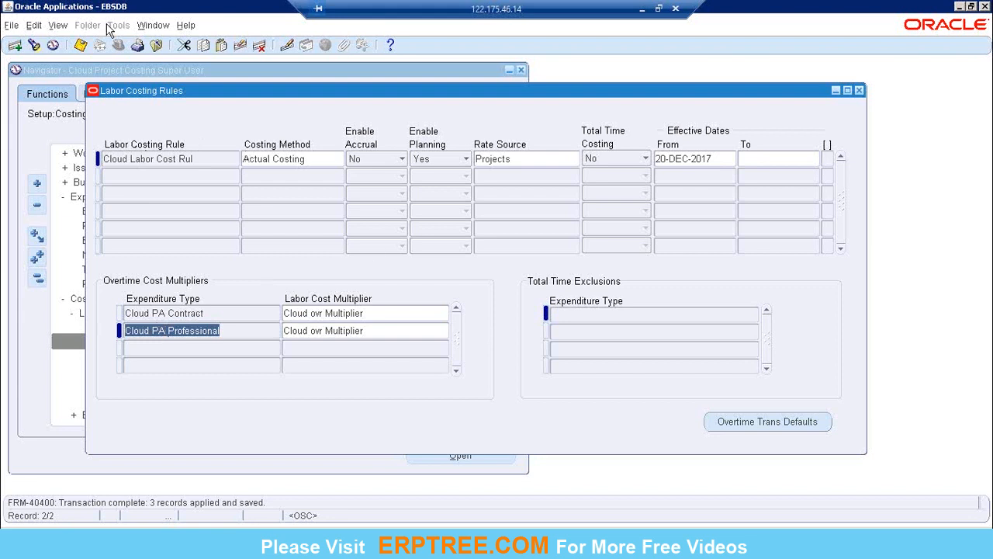
left_click(81, 44)
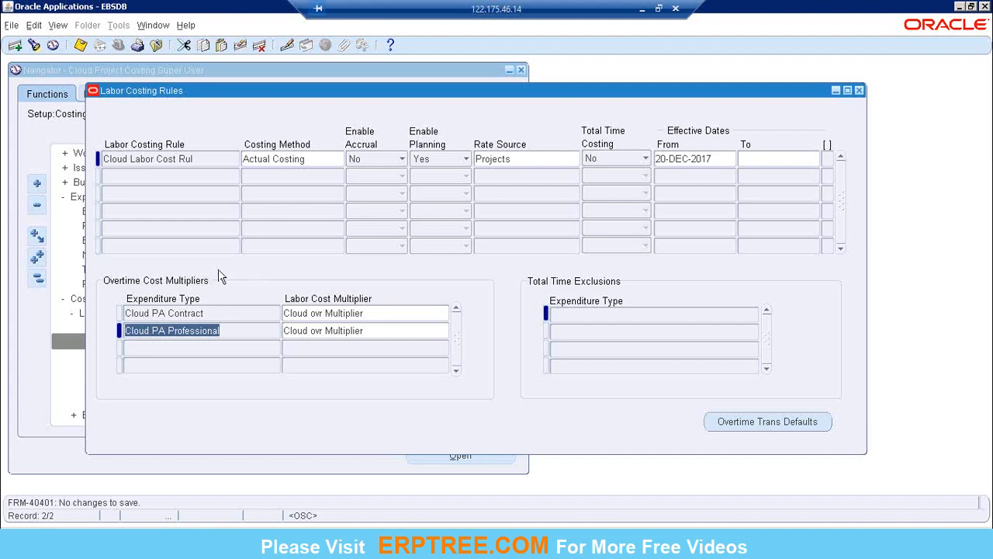
Switch to the PA-class-Dec17 workbook in Excel and review the Cloud Cost Rate Sch entry beside Rate Schedule.
left_click(643, 9)
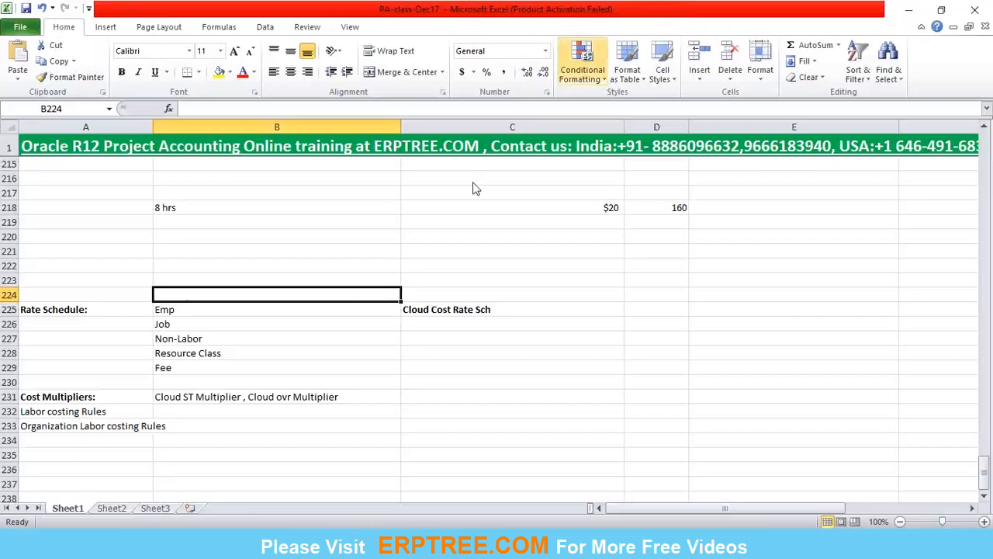
left_click(439, 322)
left_click(438, 309)
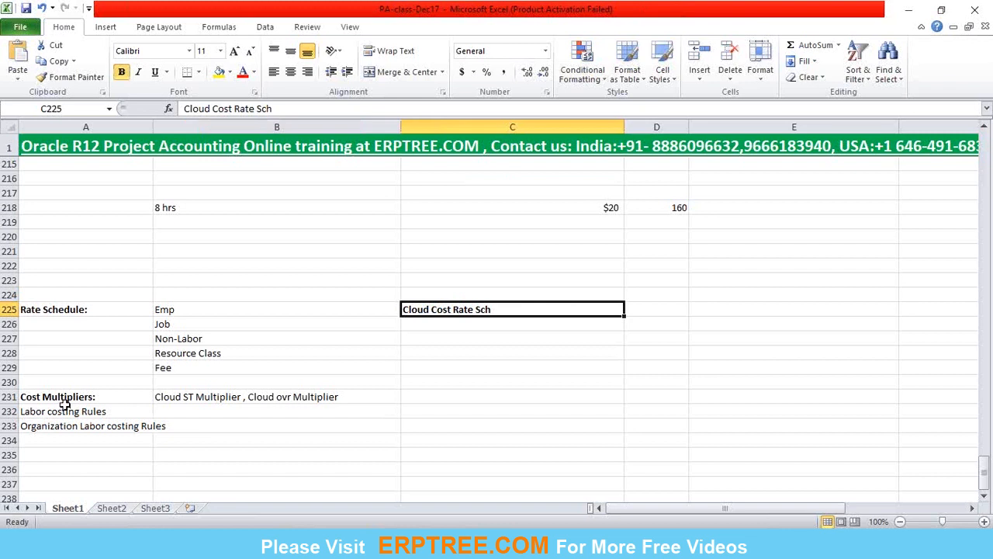
left_click(439, 326)
left_click(444, 310)
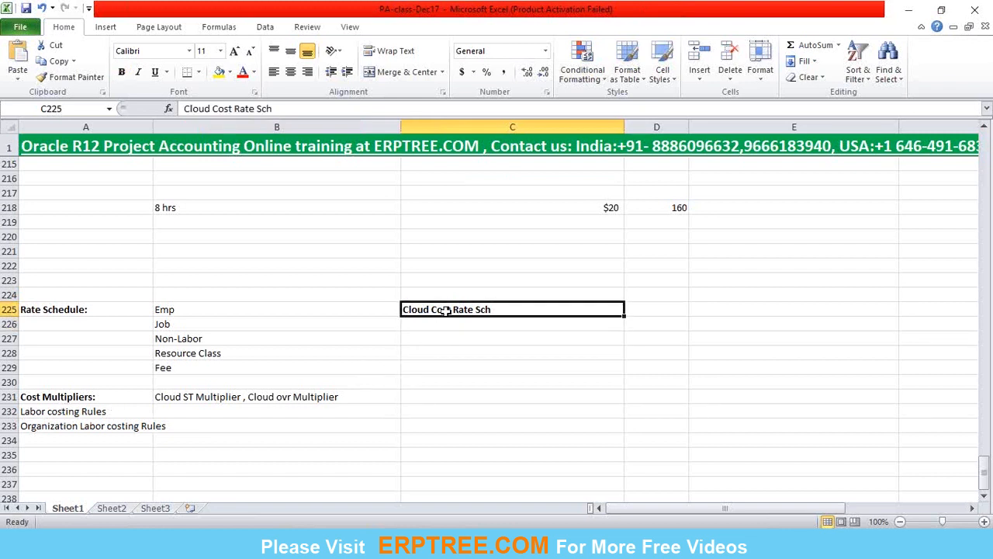
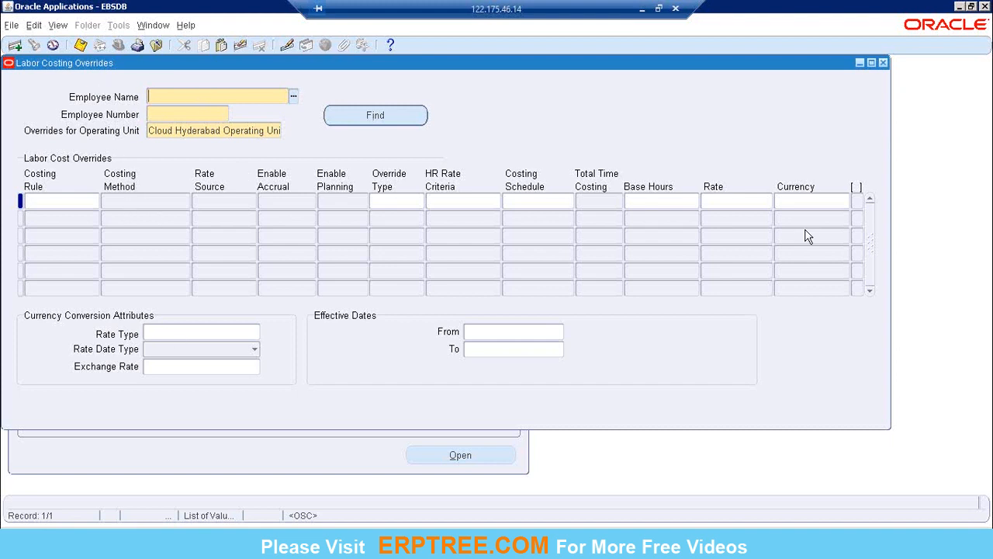
Close the Labor Costing Overrides form and open Organization Labor Costing Rules.
left_click(883, 63)
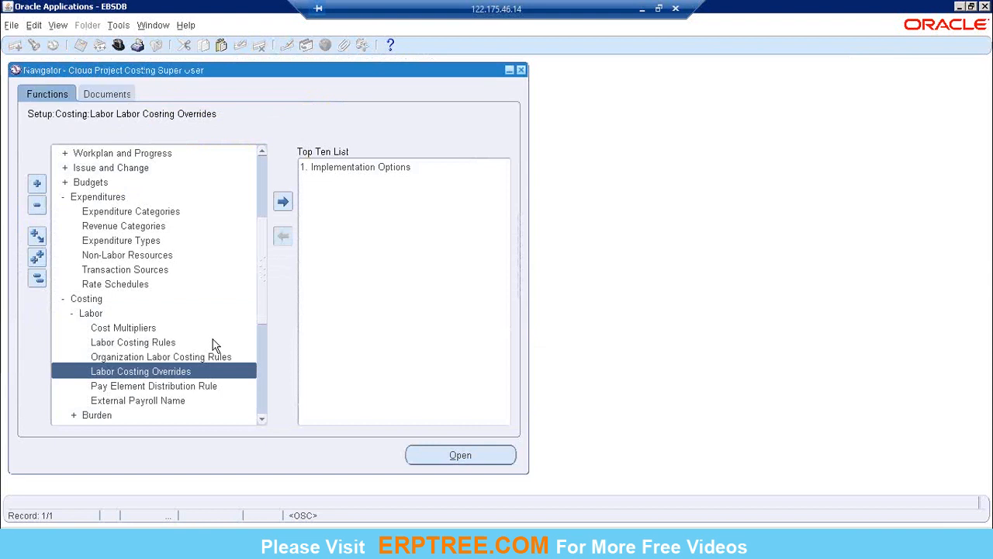
left_click(142, 357)
double_click(143, 359)
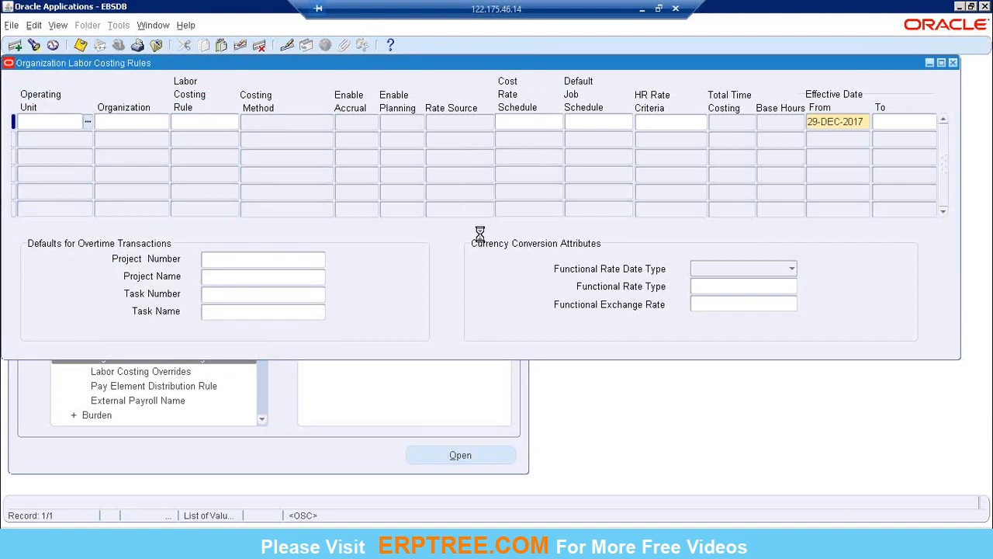
Query the organization labor costing rules for operating units matching "Cloud%".
key("F11")
type("Cloud")
type("%")
key("ctrl+F11")
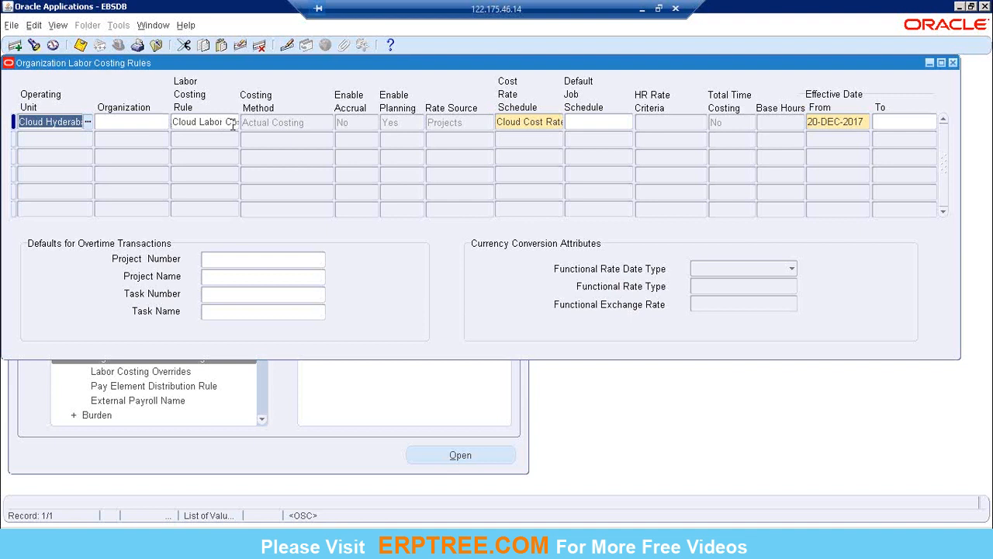
Examine the queried record's operating unit, organization, labor costing rule and full cost rate schedule name.
left_click(51, 121)
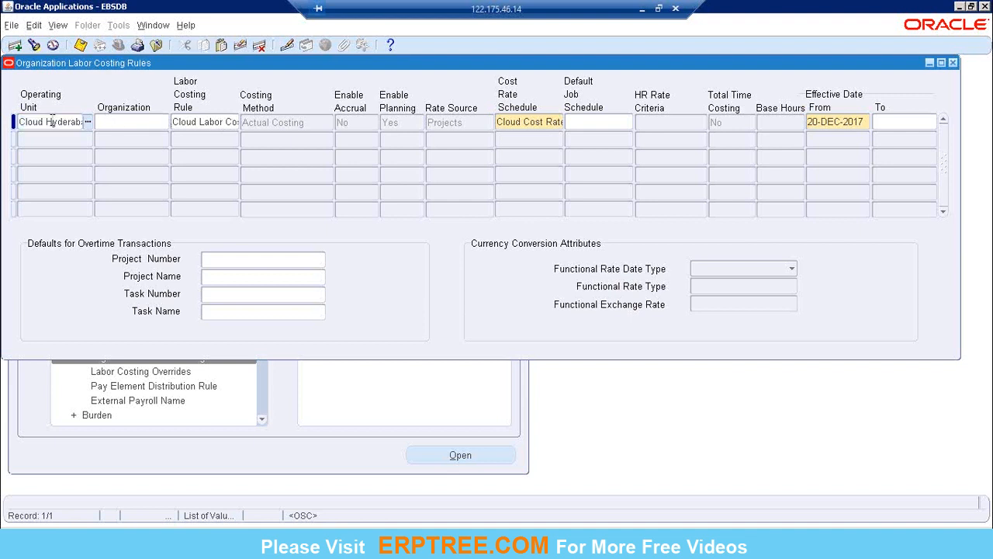
left_click(26, 121)
left_click_drag(111, 124, 120, 124)
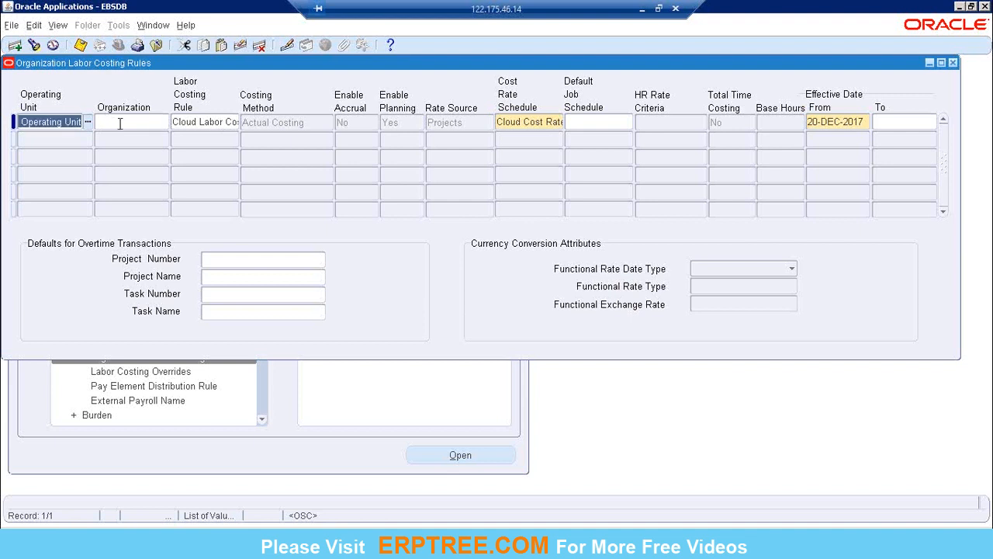
left_click(190, 123)
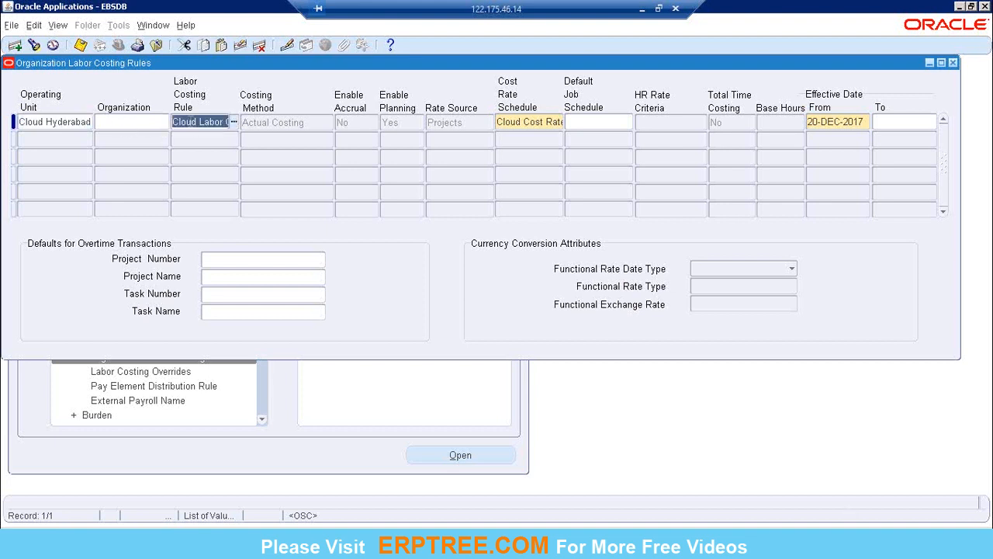
left_click_drag(190, 124, 233, 123)
left_click(206, 120)
left_click_drag(176, 122, 220, 124)
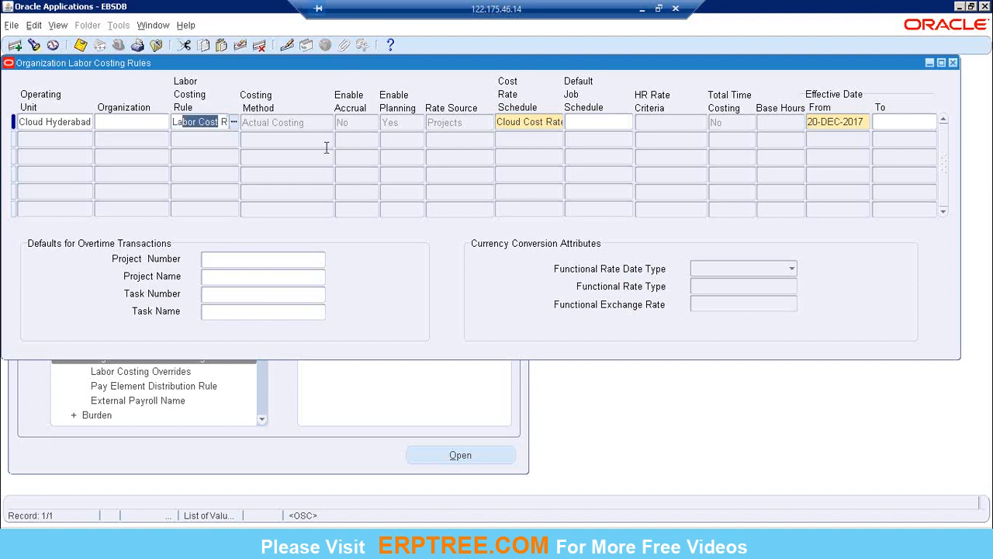
left_click(535, 124)
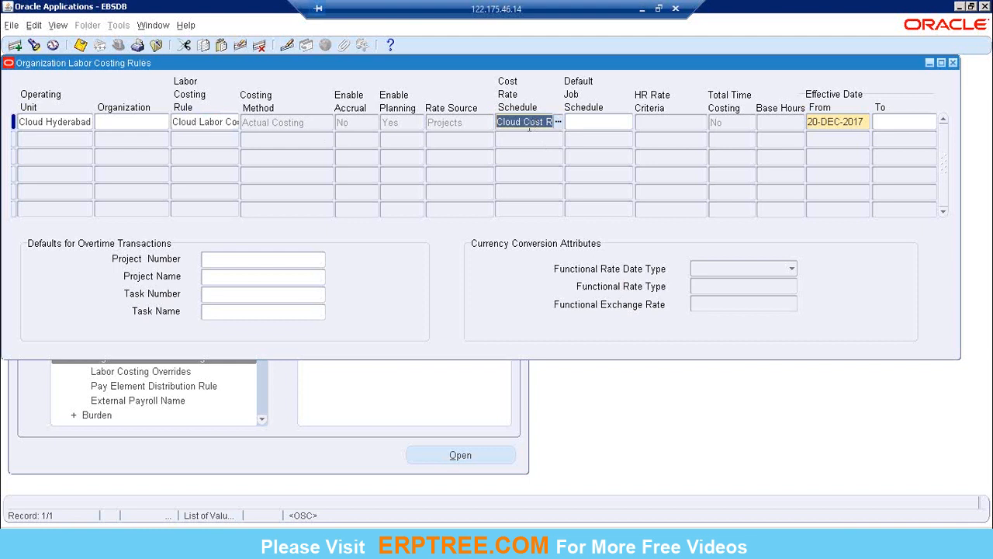
left_click_drag(500, 122, 573, 122)
Switch to the PA-class-Dec17 workbook in Excel and compare the 8 hrs calculation in row 218 with the Cloud Cost Rate Sch entry.
left_click(642, 9)
left_click(472, 266)
scroll(473, 271, "up", 2)
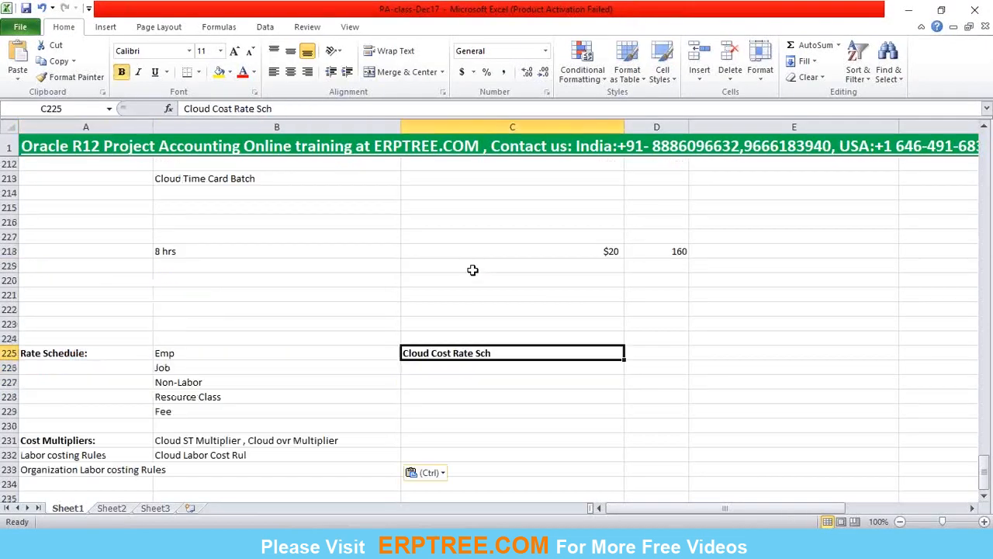
left_click_drag(190, 251, 749, 255)
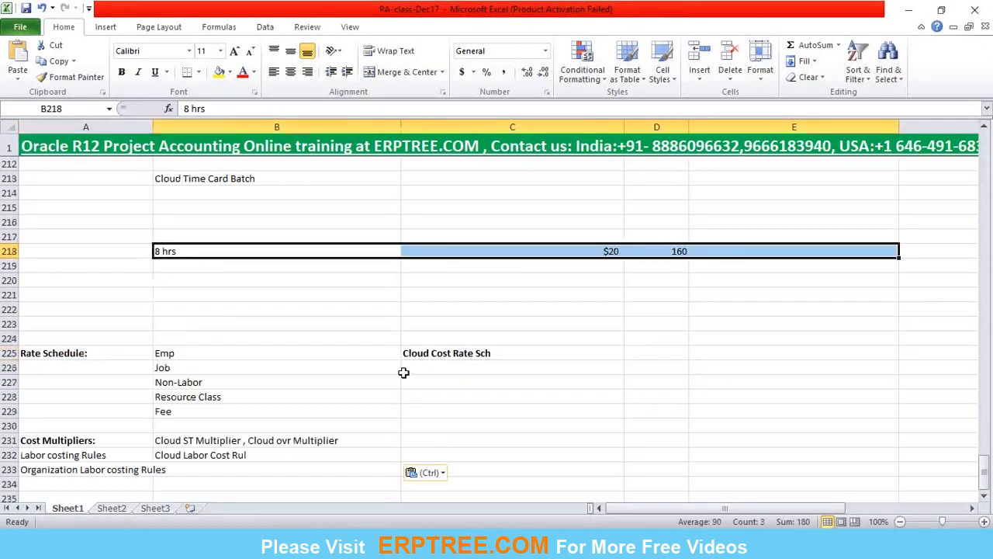
left_click(179, 251)
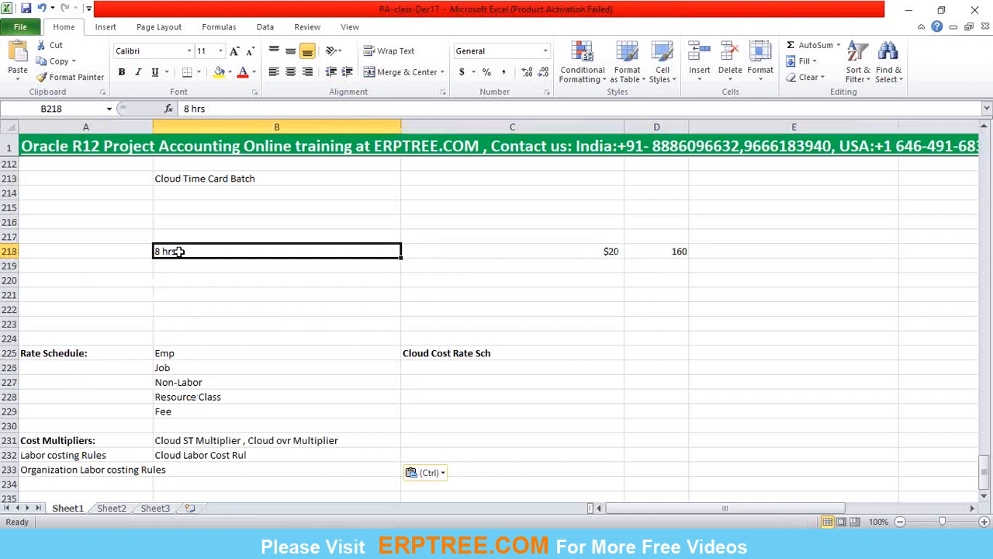
left_click(594, 256)
left_click(468, 353)
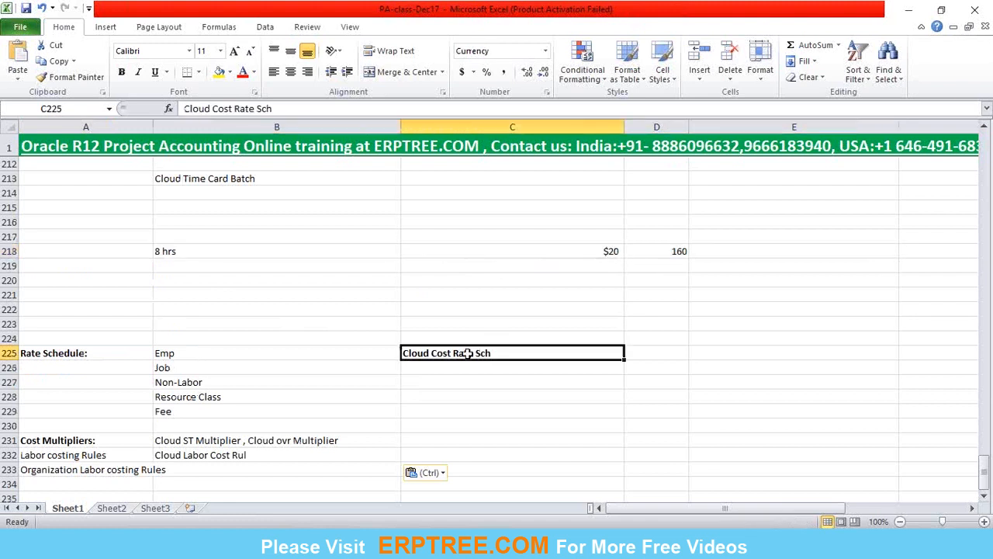
left_click(564, 257)
left_click(237, 255)
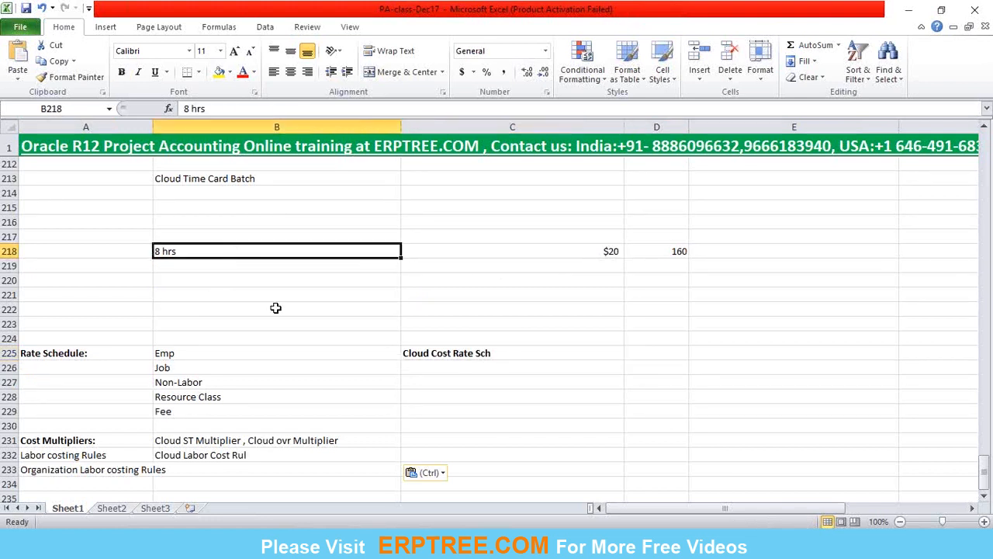
left_click(469, 353)
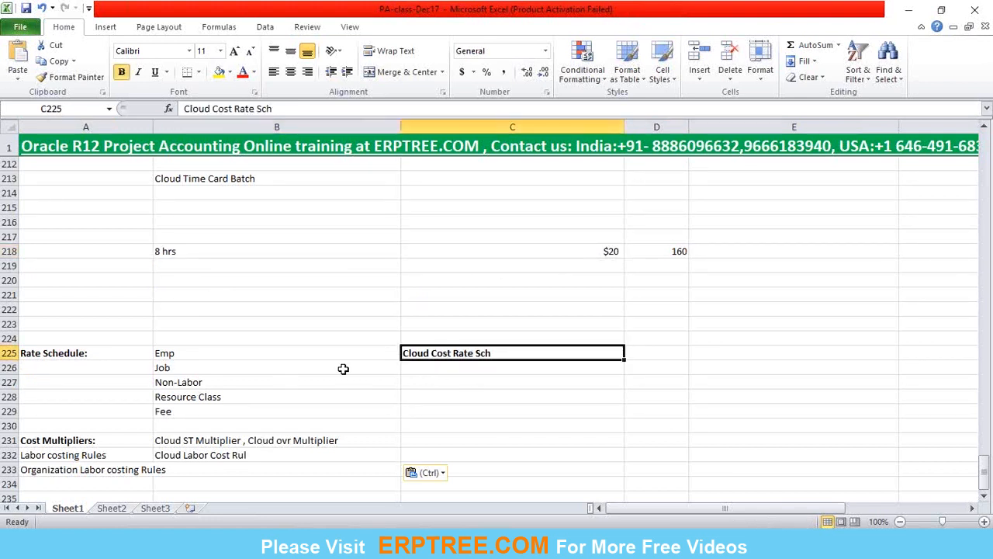
Check the record's labor costing rule in Oracle Applications, and return to Excel to review the 8 hrs calculation row.
left_click(204, 545)
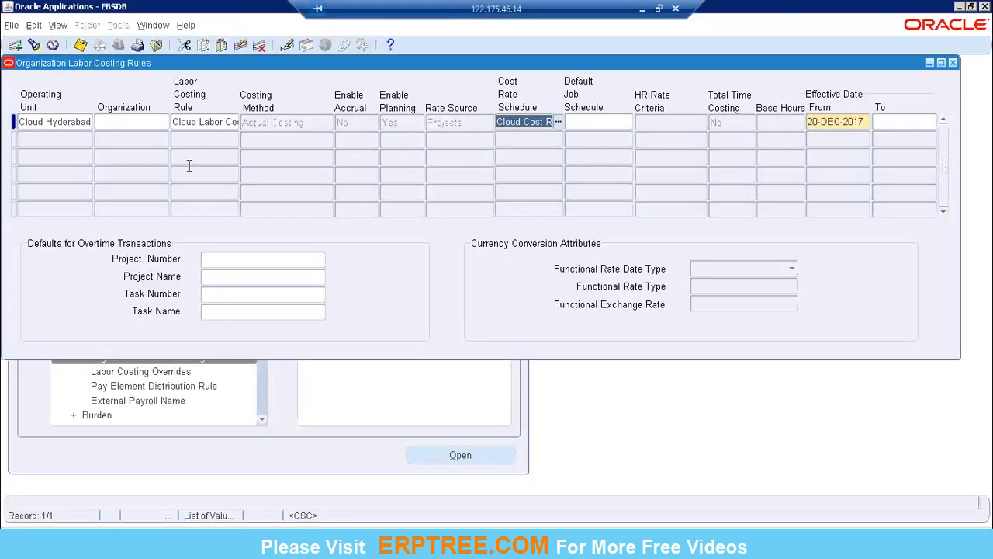
left_click(199, 125)
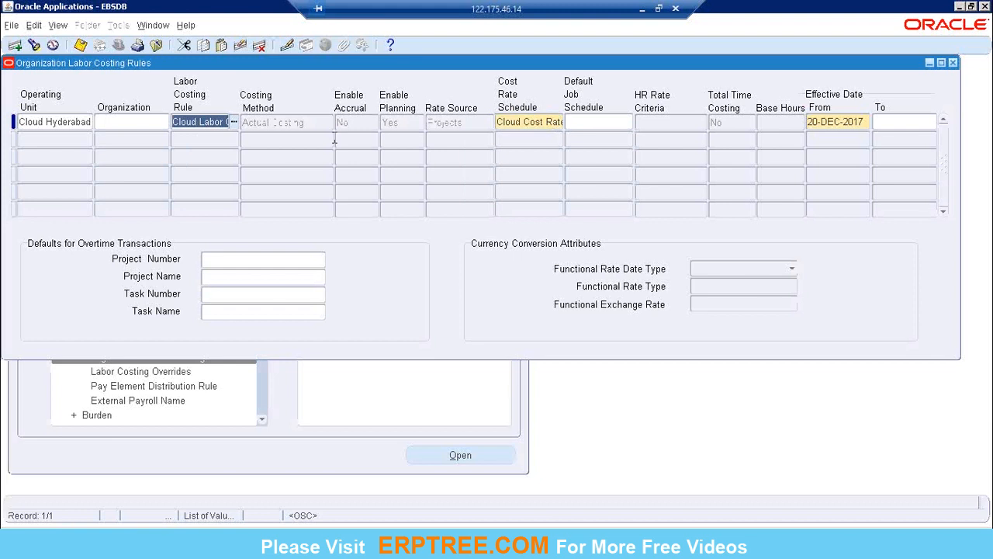
left_click(641, 9)
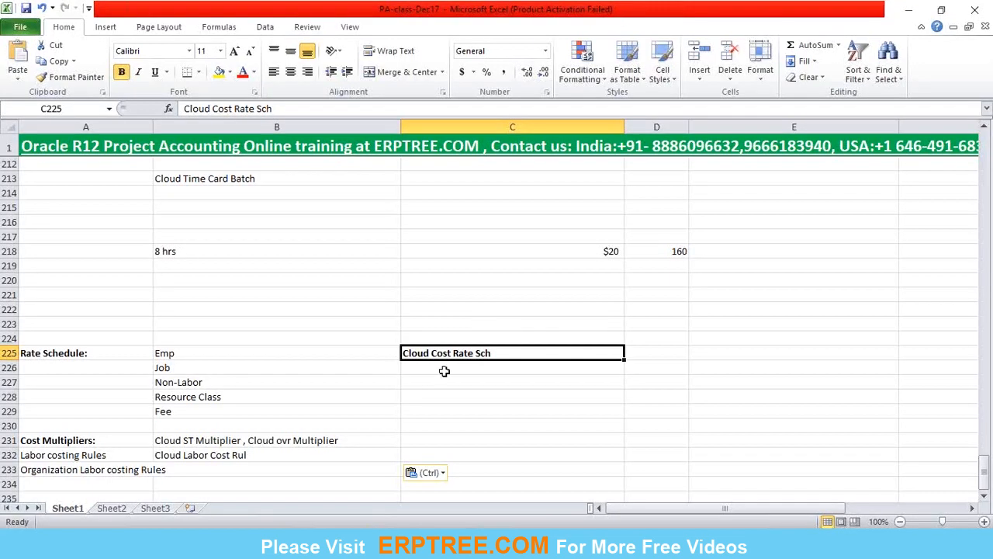
left_click(215, 267)
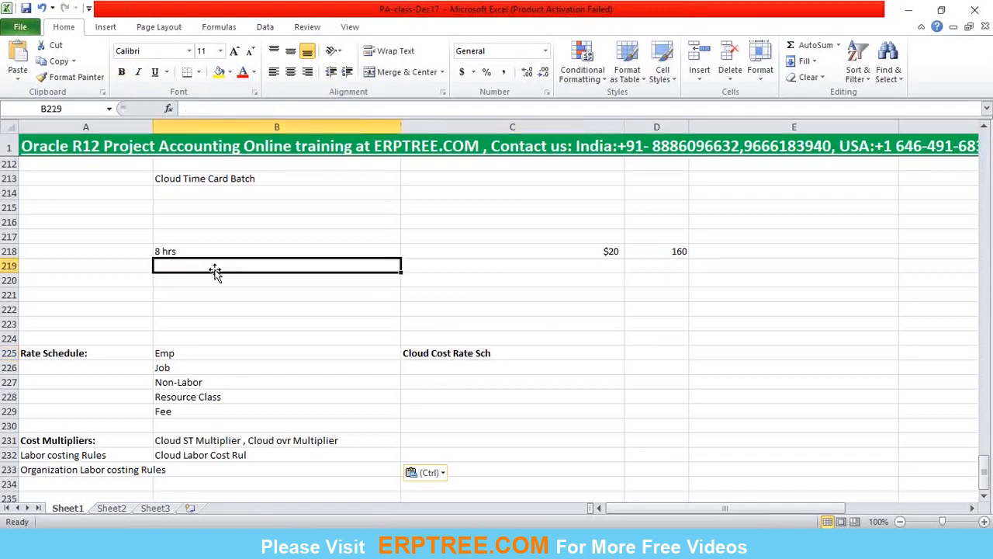
left_click(527, 268)
left_click_drag(247, 252, 657, 282)
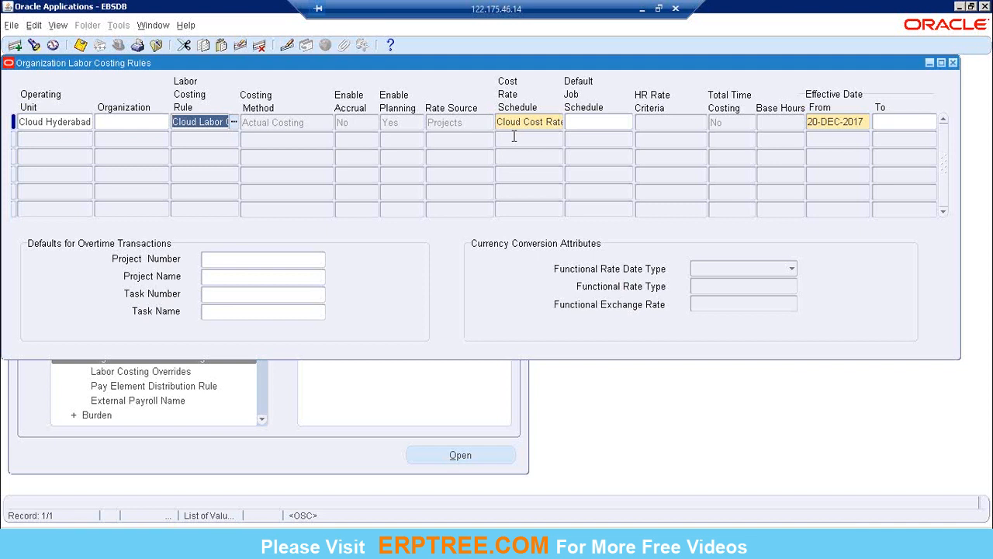
In Oracle Applications, inspect the cost rate and default job schedules, opening the Job Rate Schedules list and closing it without a selection.
left_click(579, 123)
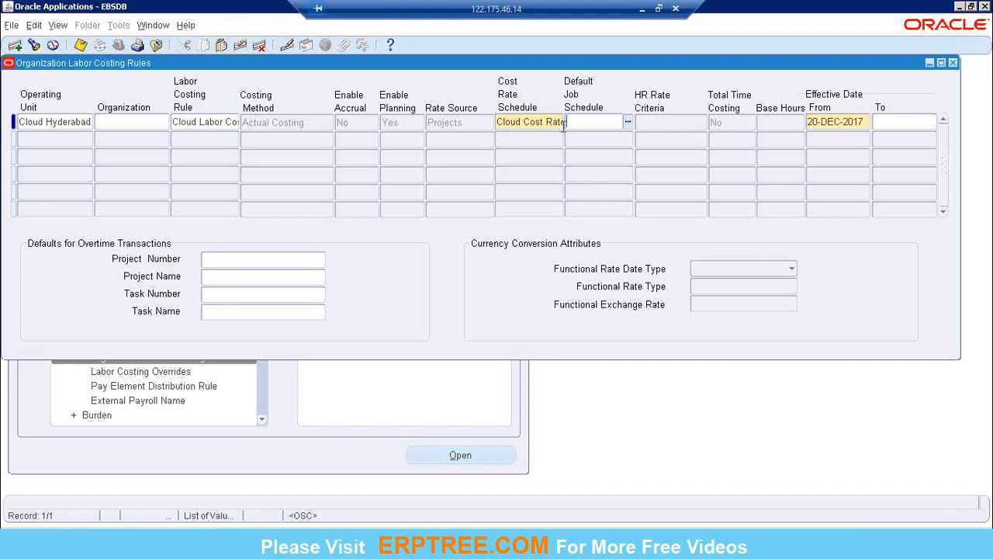
left_click(512, 127)
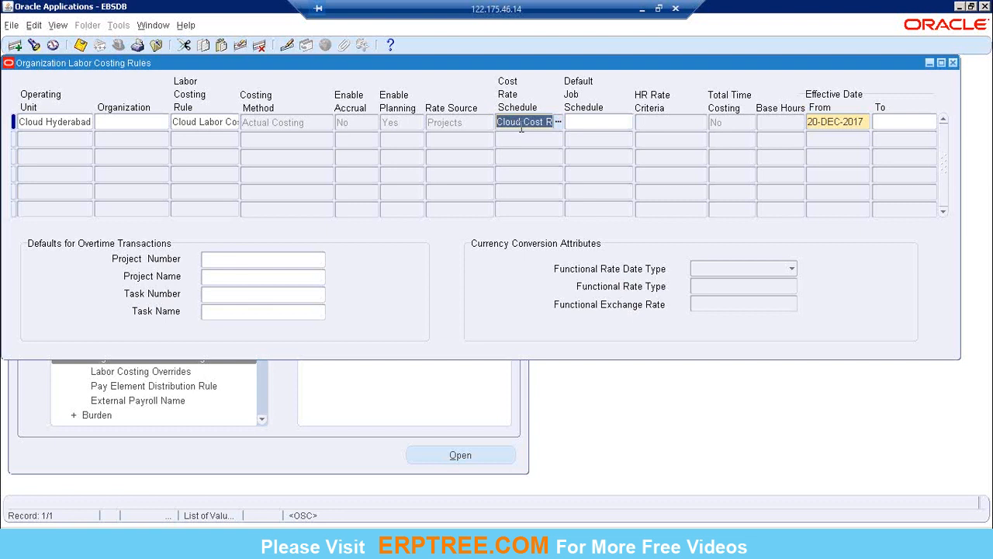
left_click(582, 121)
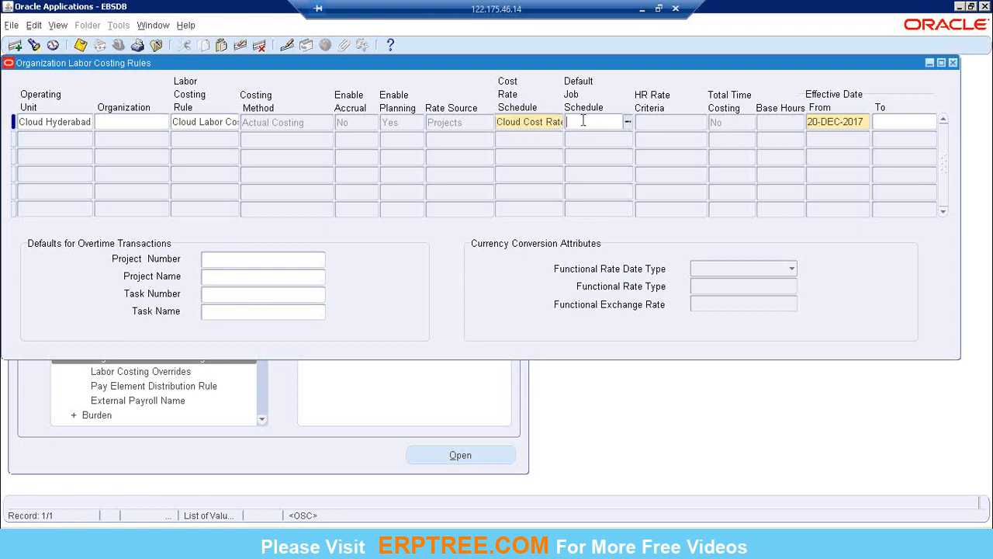
left_click(626, 122)
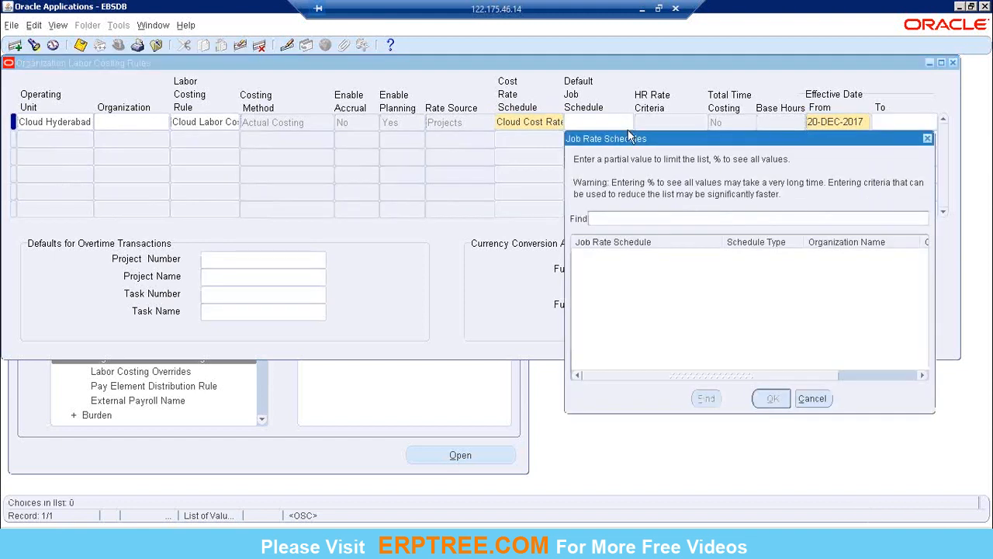
left_click(812, 398)
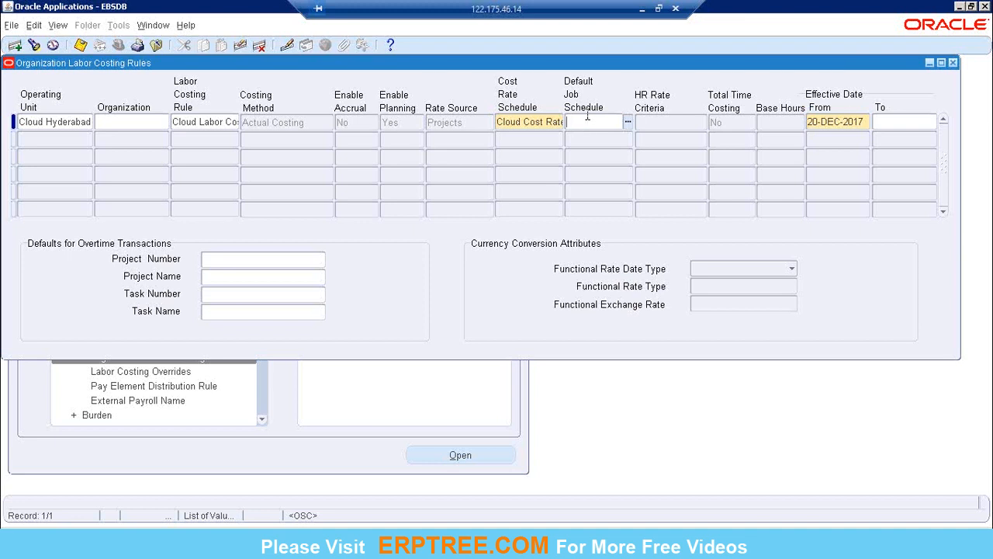
Switch to Excel and review the Job entry under Rate Schedule together with the 8 hrs calculation row.
left_click(641, 9)
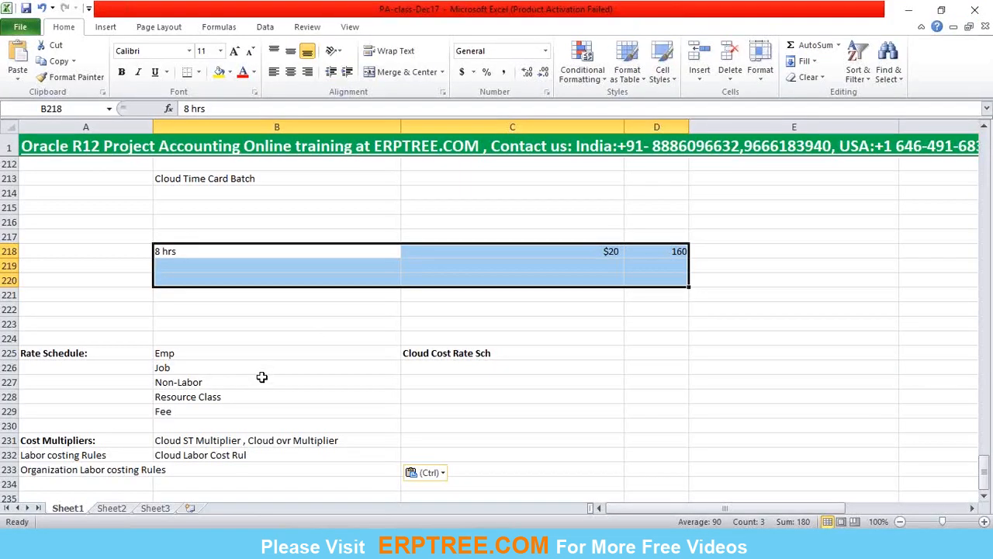
left_click(171, 368)
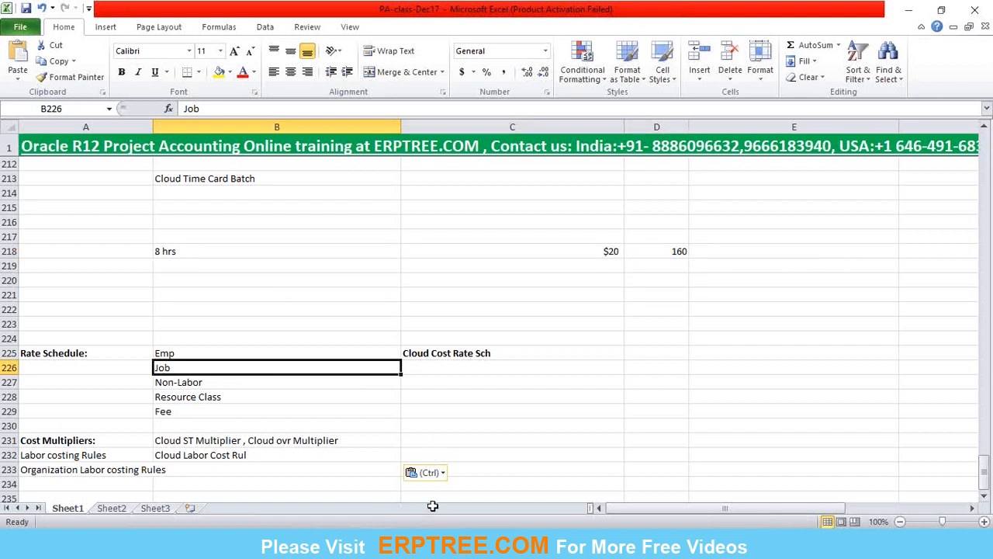
left_click_drag(173, 249, 745, 272)
left_click(167, 371)
left_click(417, 374)
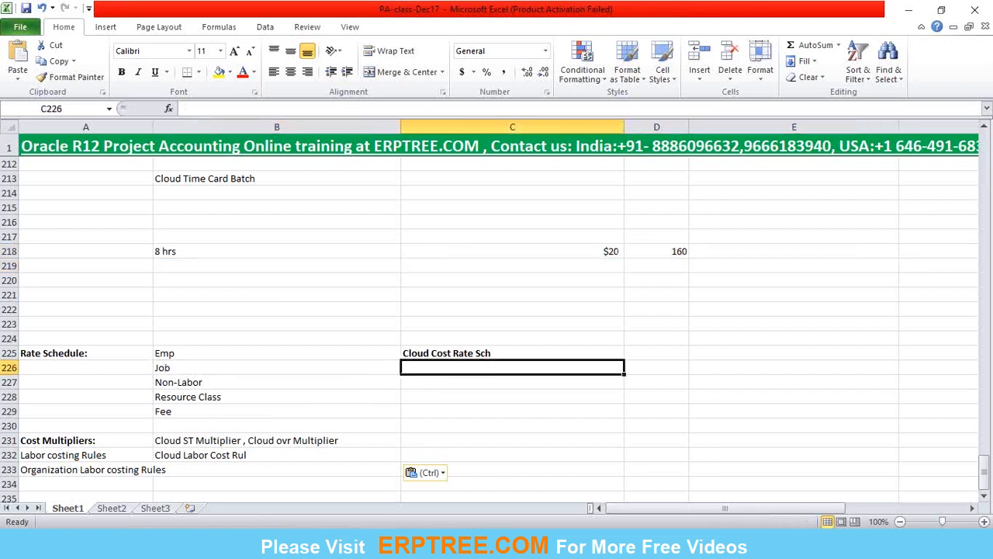
Return to Oracle Applications, recheck the record's cost rate schedule, and reopen the Organization Labor Costing Rules form blank.
left_click(460, 546)
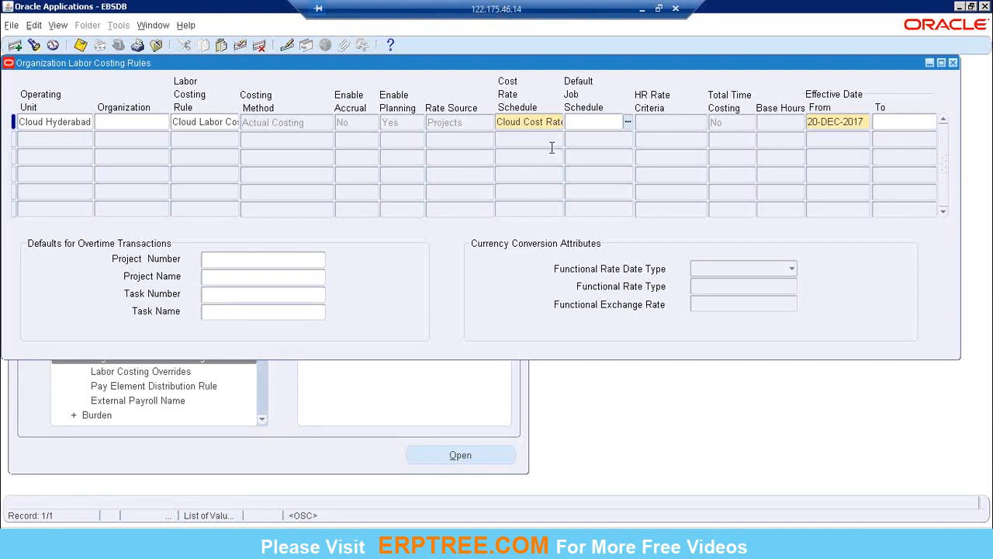
key("shift+Tab")
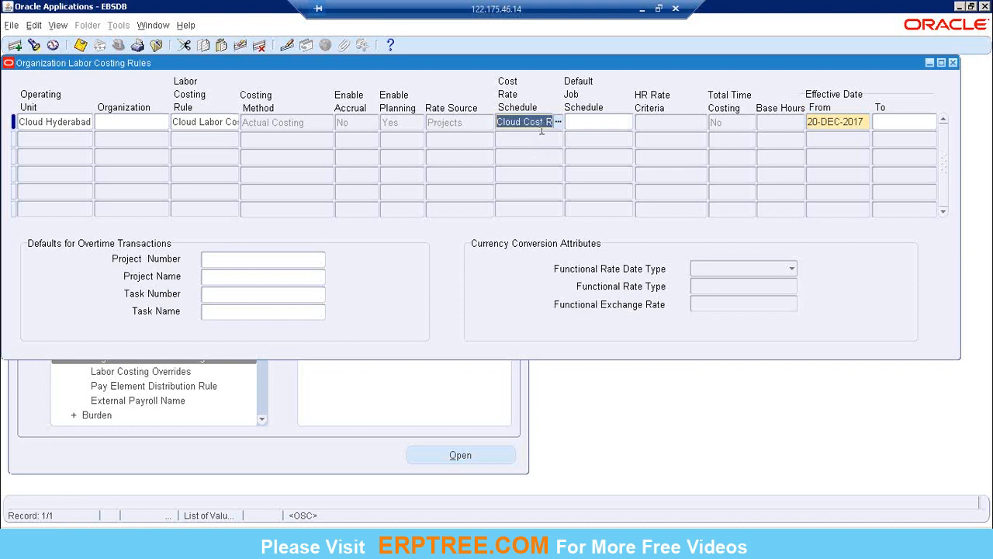
left_click(504, 123)
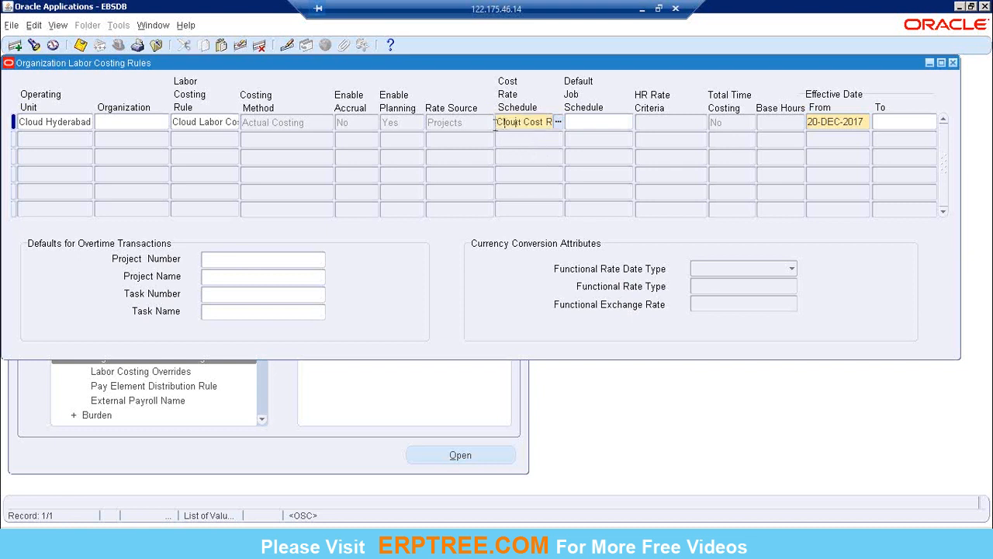
left_click_drag(497, 123, 557, 122)
key("Tab")
left_click(953, 62)
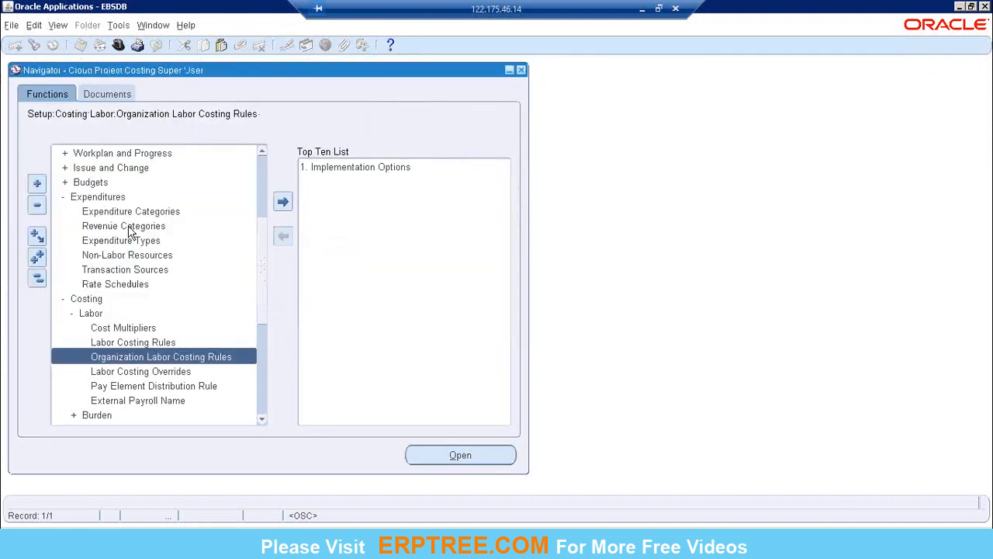
double_click(155, 359)
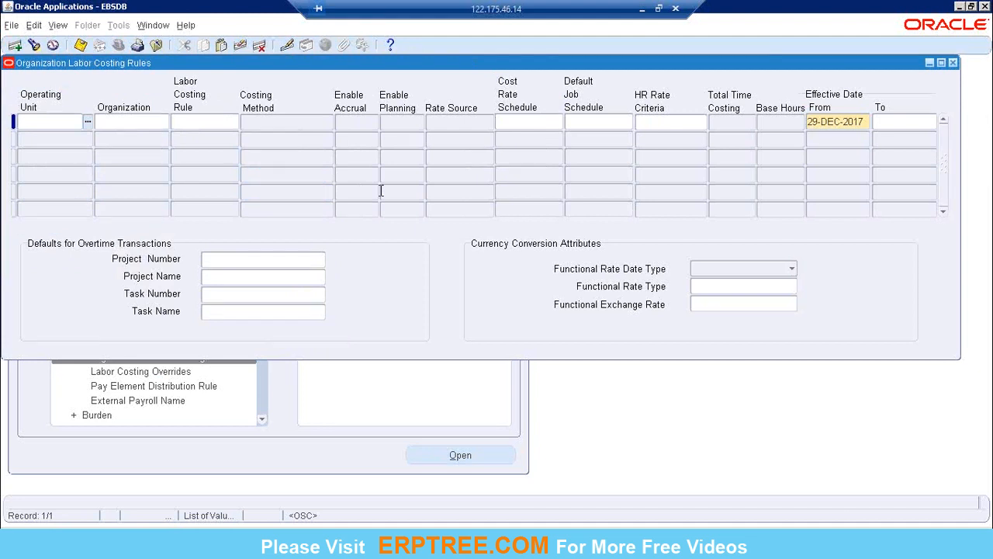
Switch to Excel and review the Rate Schedule types from Emp to Fee, including Non-Labor.
left_click(643, 9)
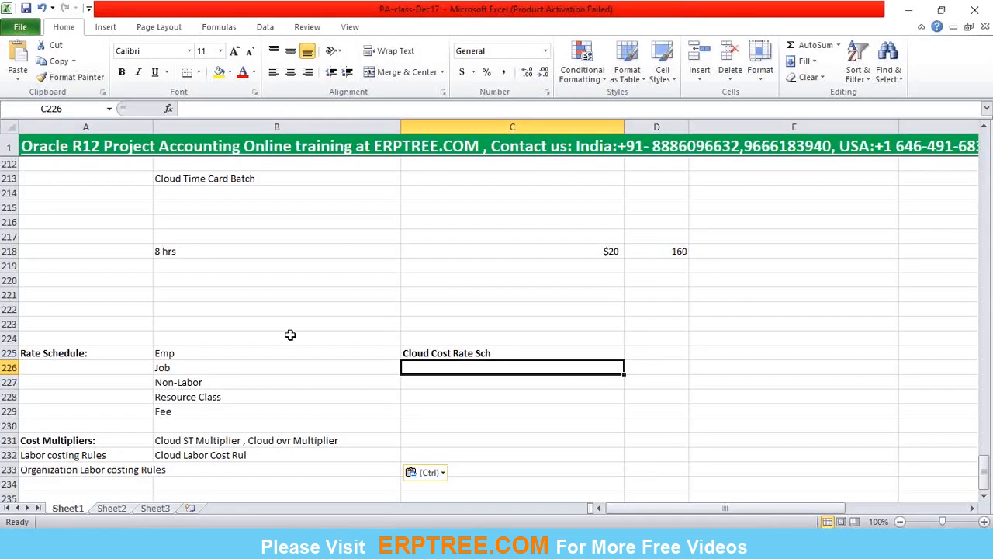
left_click_drag(189, 353, 178, 412)
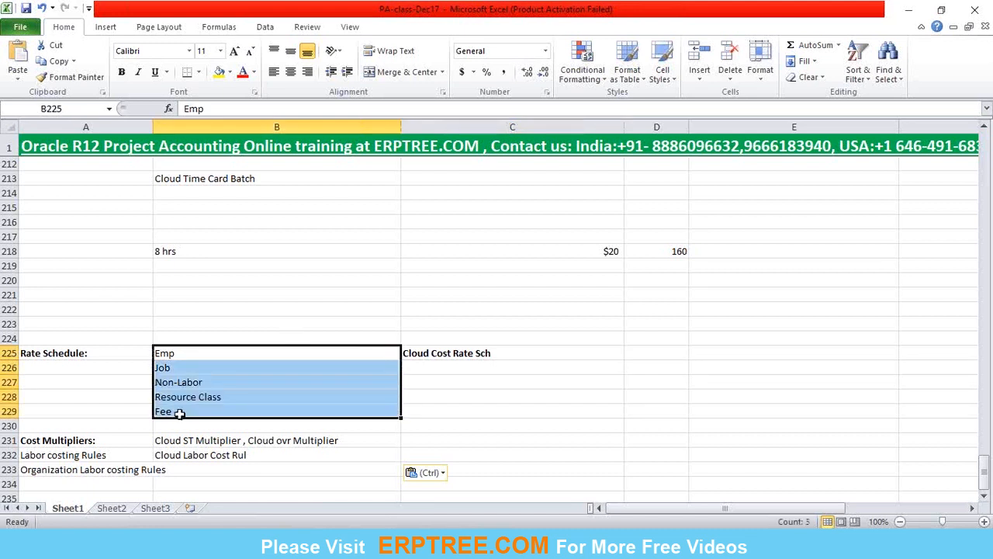
left_click(188, 383)
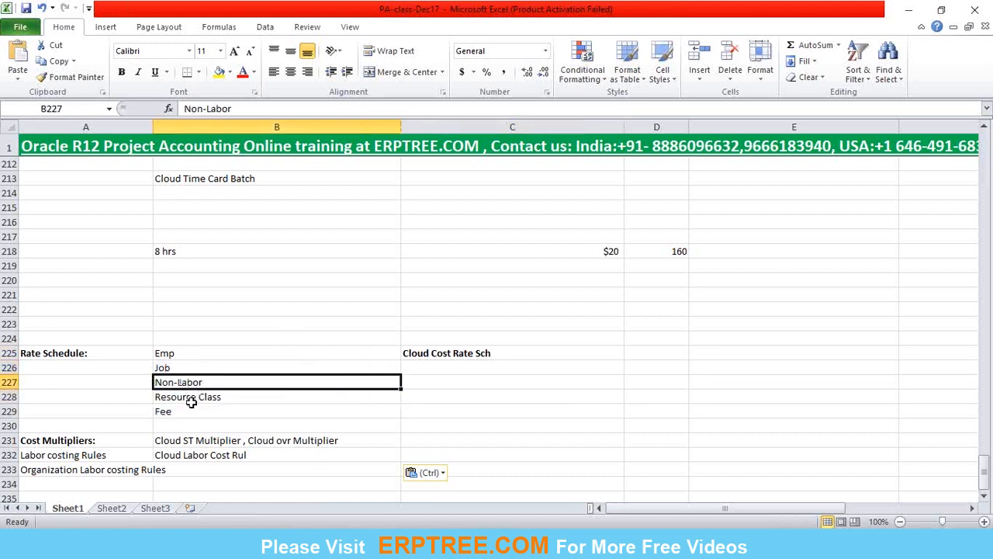
Highlight the Rate Schedule types from Emp through Resource Class for review, and switch to Oracle Applications.
left_click(192, 398)
left_click_drag(195, 353, 196, 397)
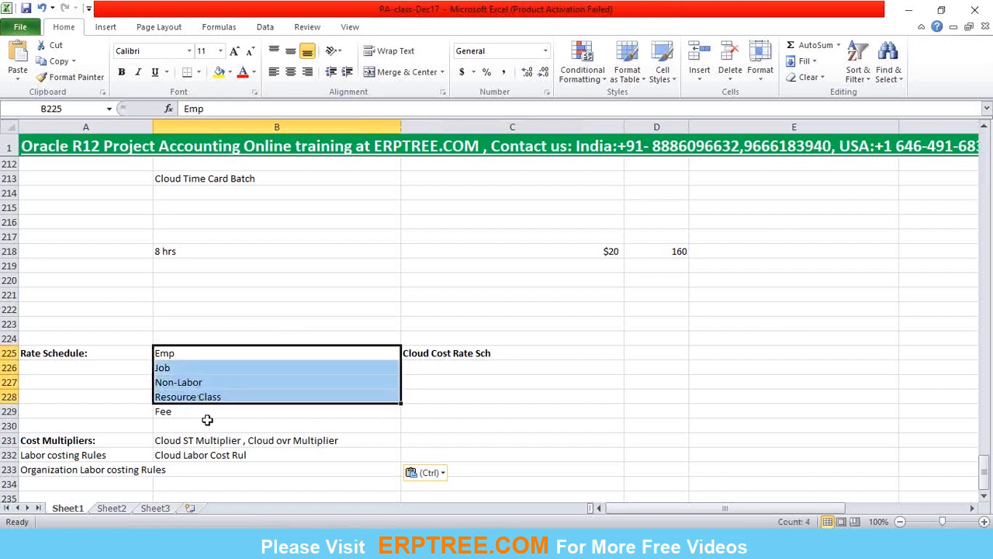
left_click(436, 544)
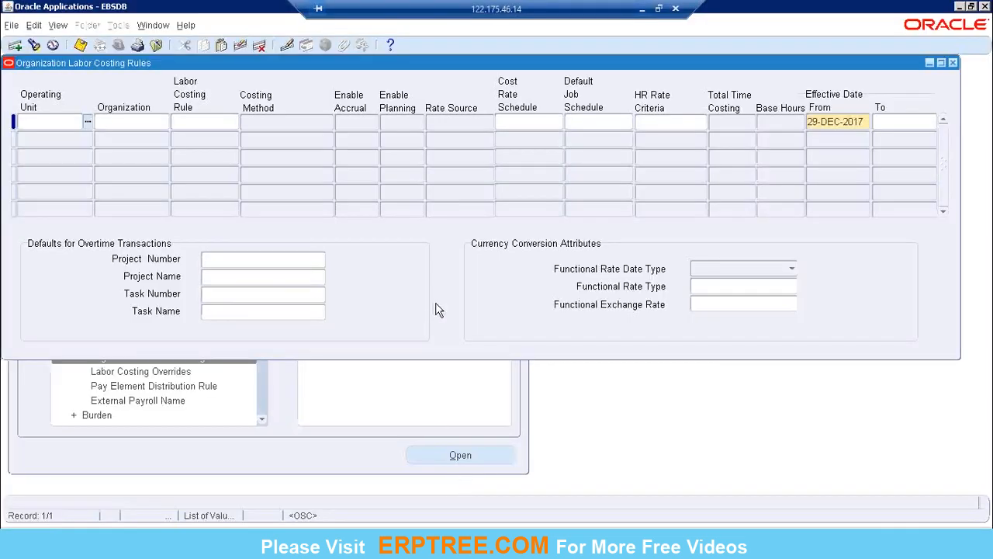
Return to the Excel notes and bold the Class: Time Cards entry beside Pre Approved Batch.
left_click(641, 9)
scroll(306, 300, "up", 3)
scroll(176, 239, "up", 2)
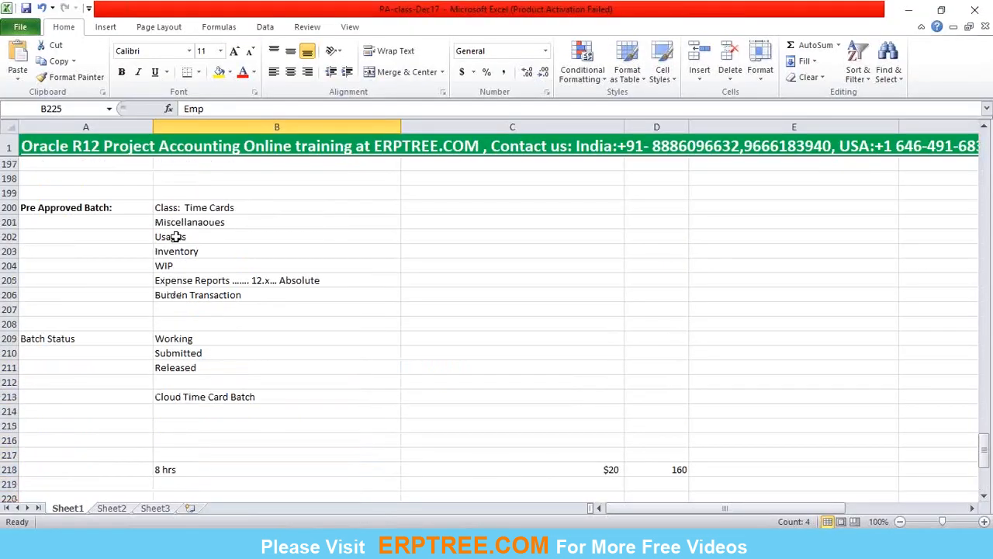
left_click(200, 208)
key("ctrl+b")
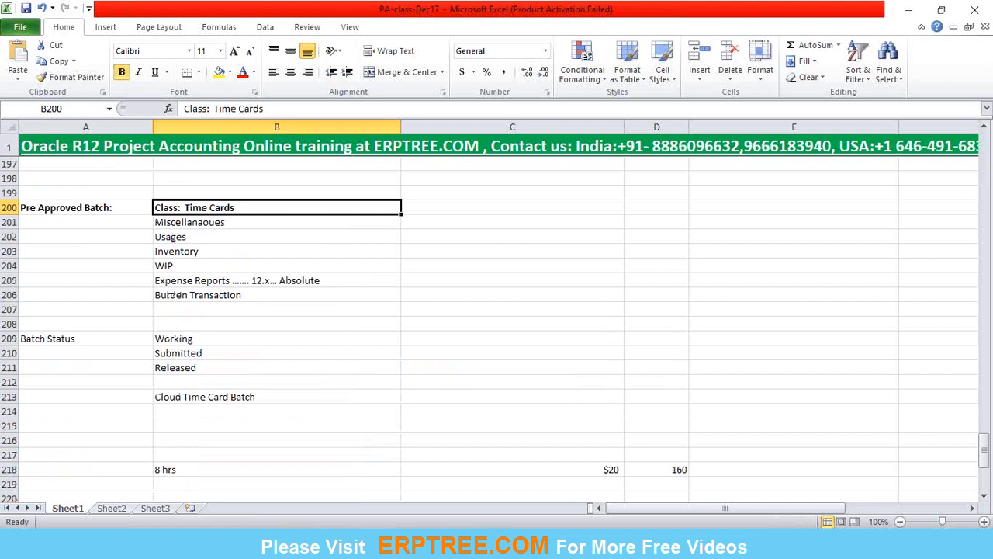
Switch to Oracle Applications and reopen the Organization Labor Costing Rules form from the Costing Labor setup.
left_click(548, 544)
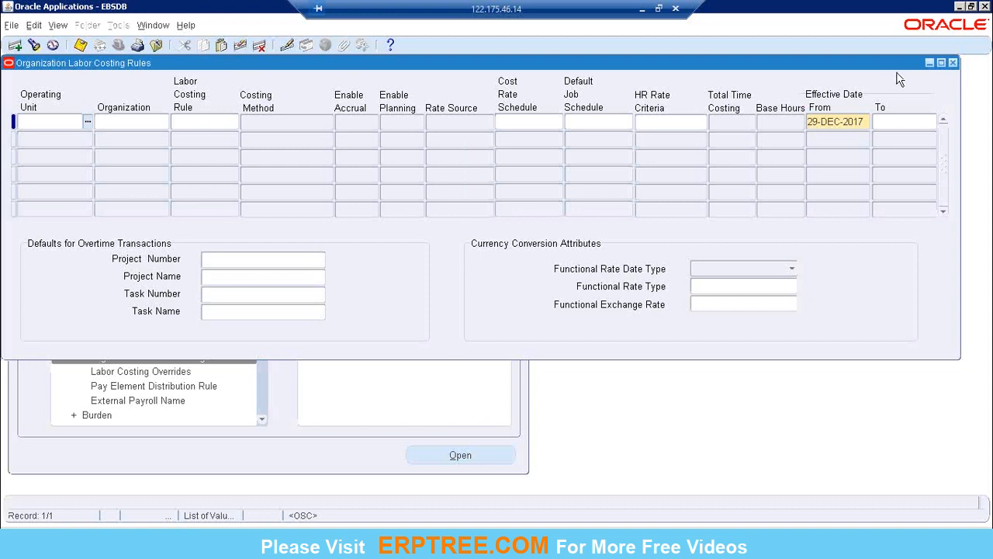
left_click(953, 63)
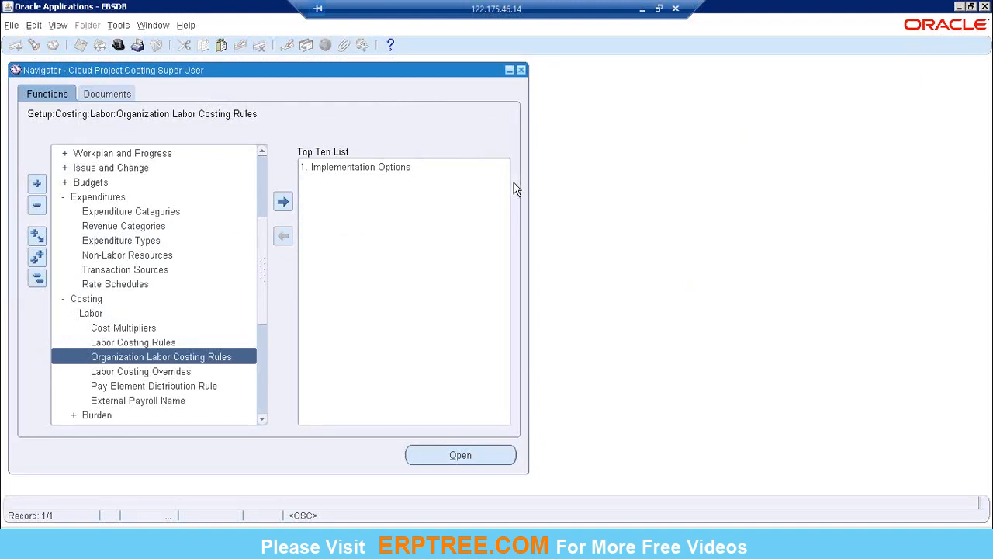
double_click(175, 357)
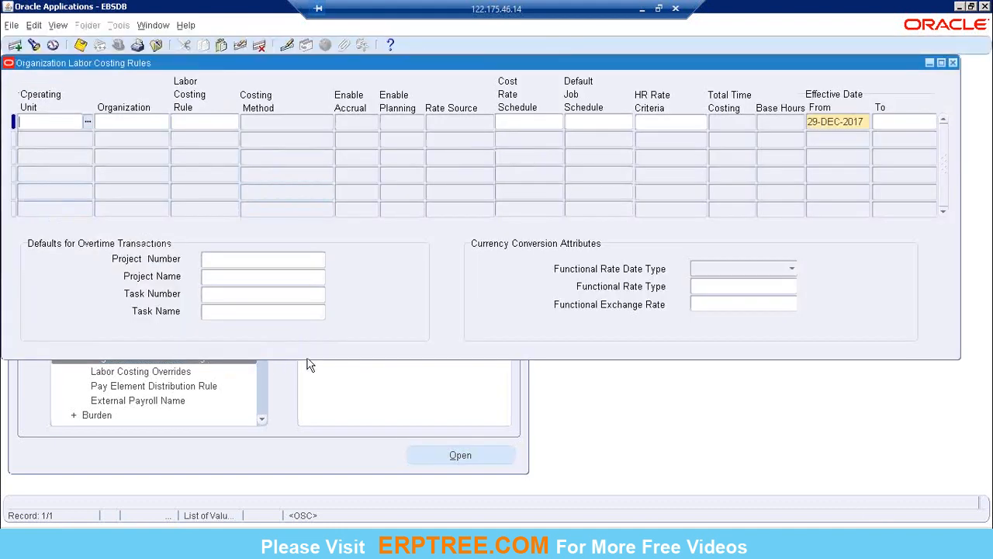
key("XF86MonBrightnessDown")
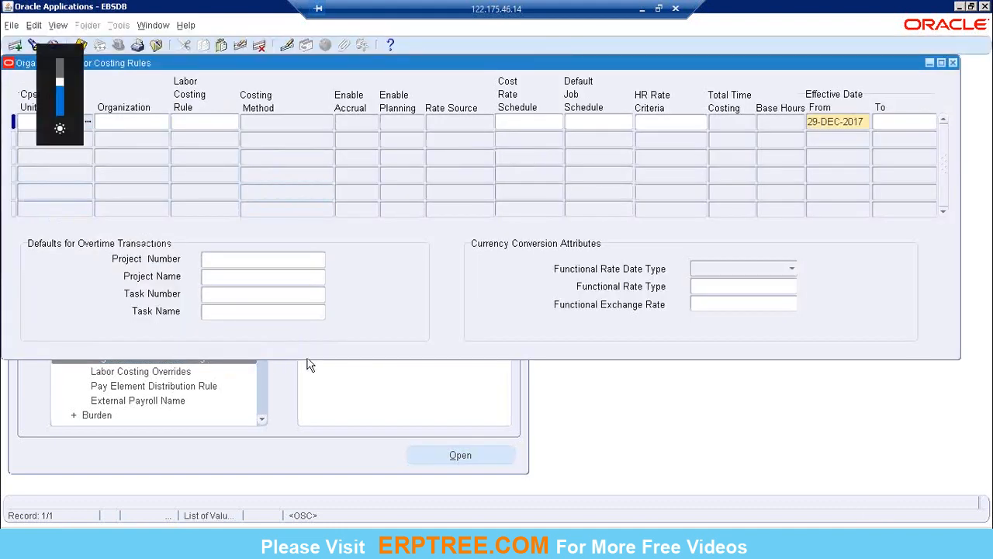
key("XF86MonBrightnessUp")
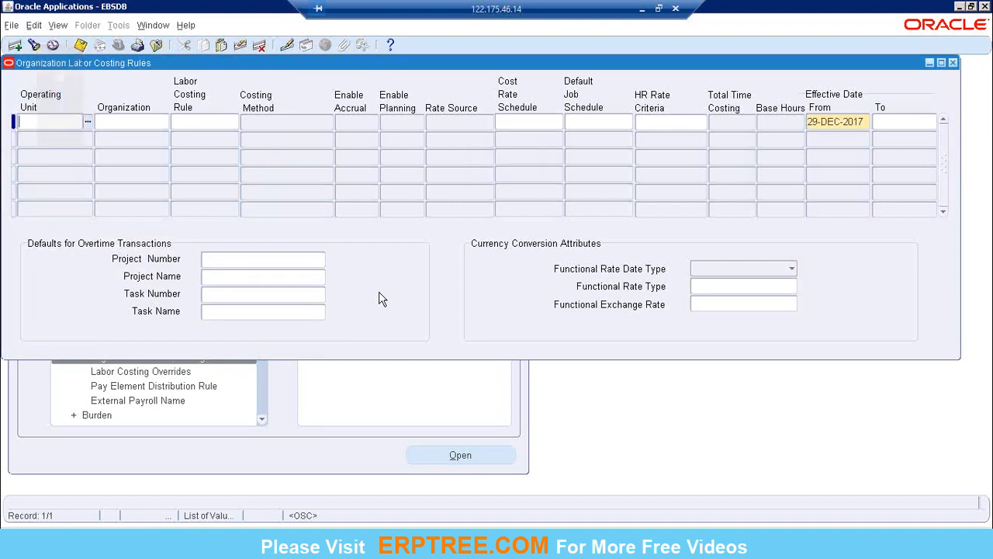
Query the organization labor costing rules for operating units matching Cloud%.
key("F11")
type("Cloud%")
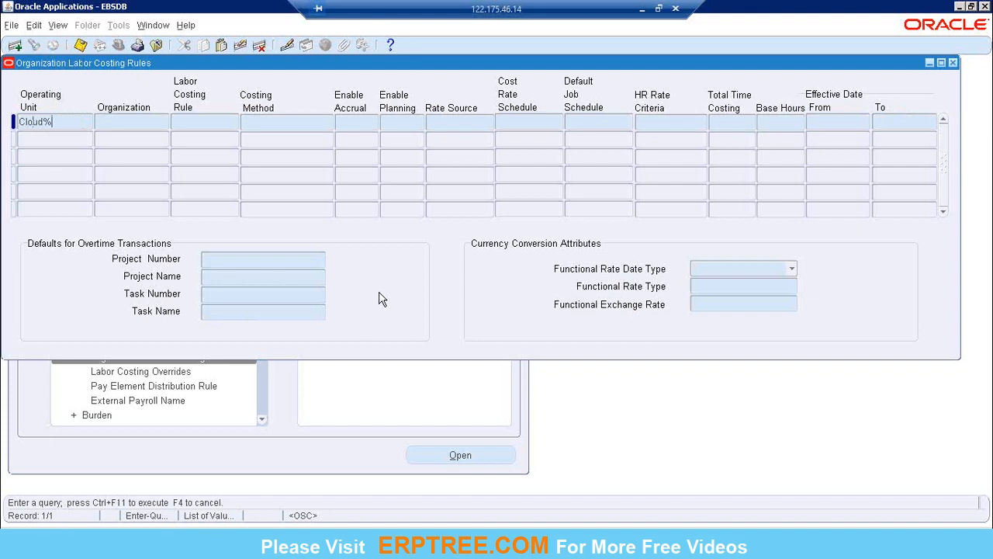
key("ctrl+F11")
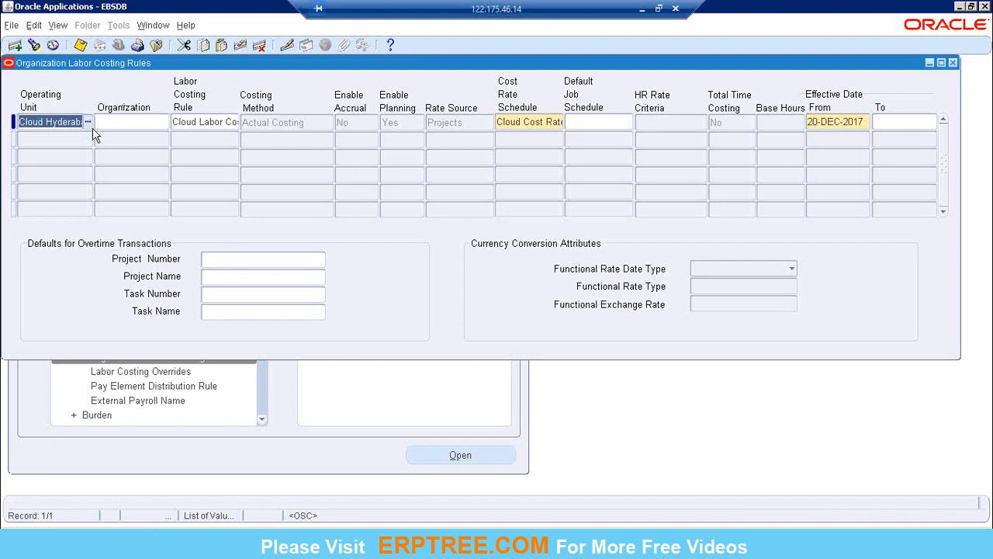
Inspect the record's cost rate schedule and labor costing rule, and view the available organizations without choosing one.
left_click(129, 122)
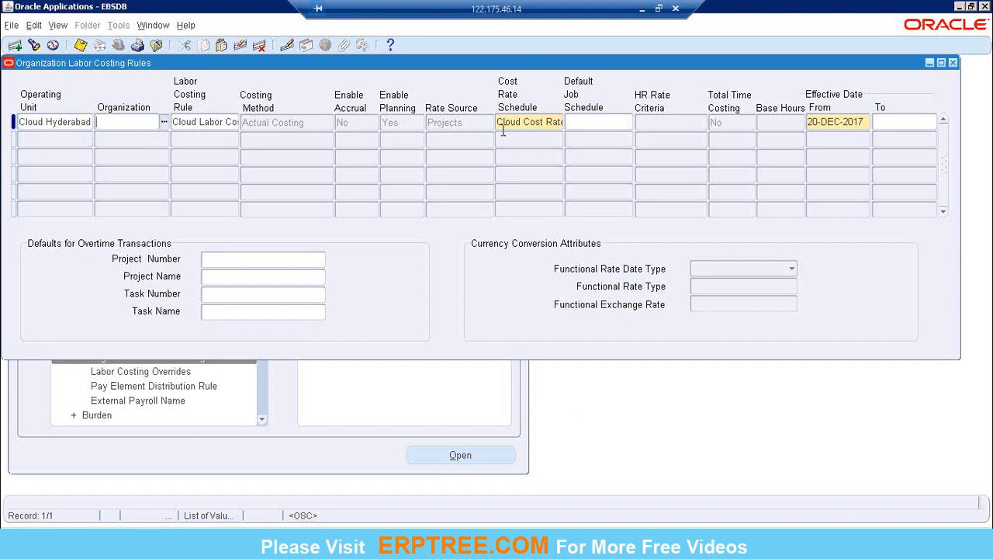
double_click(518, 124)
left_click(191, 122)
left_click(144, 122)
left_click(165, 124)
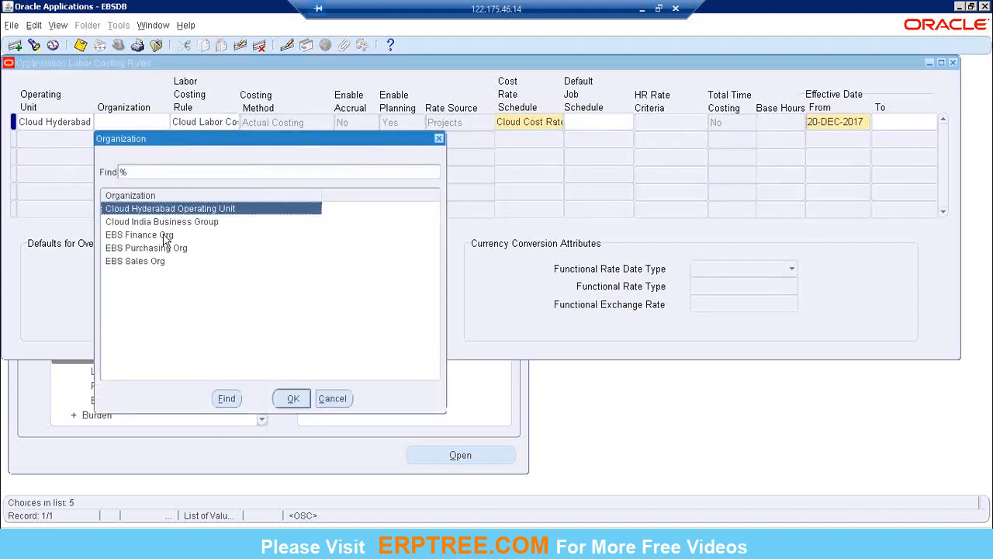
left_click(334, 398)
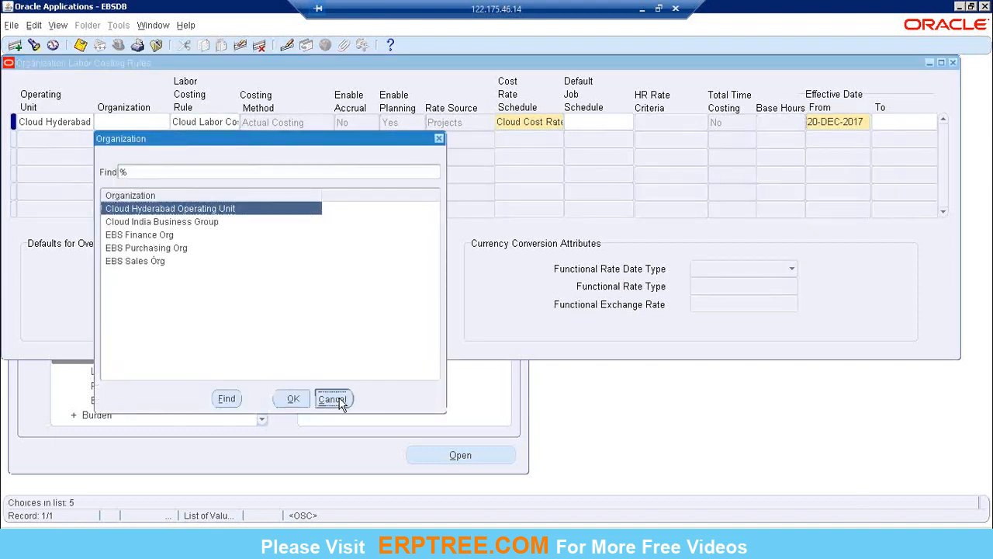
Recheck the record's operating unit against the organization choices without selecting one, and close the Organization Labor Costing Rules form.
left_click(62, 120)
left_click(58, 123)
left_click_drag(32, 123, 76, 121)
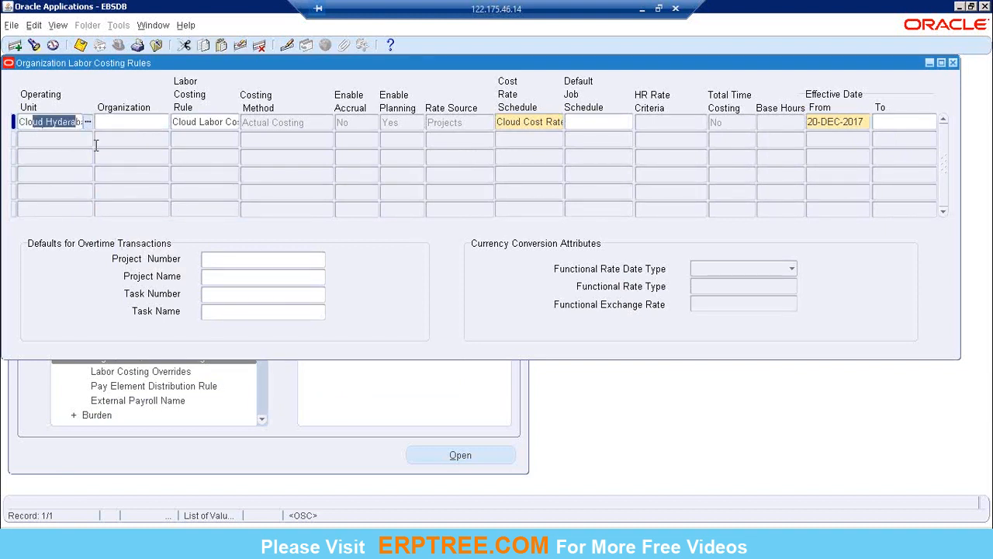
left_click(161, 123)
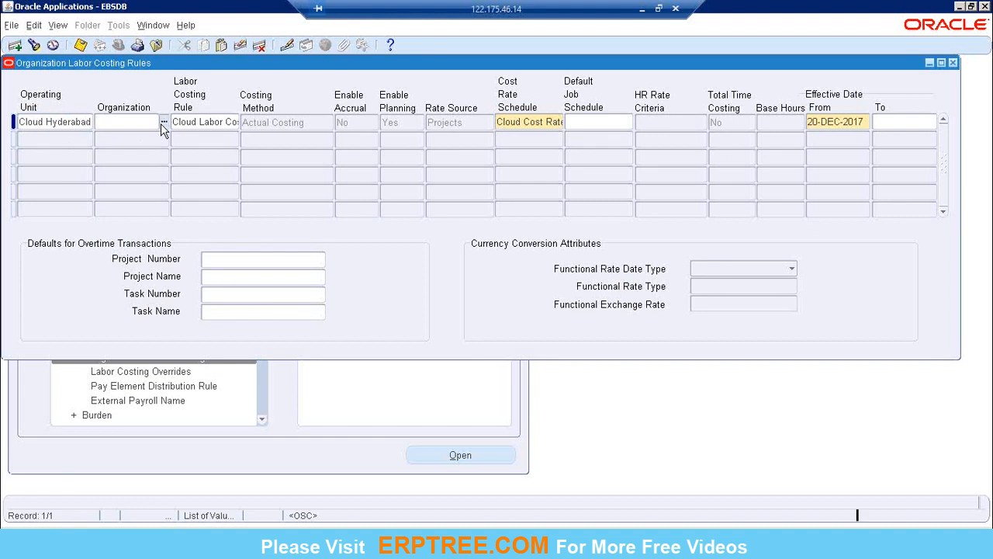
left_click(161, 124)
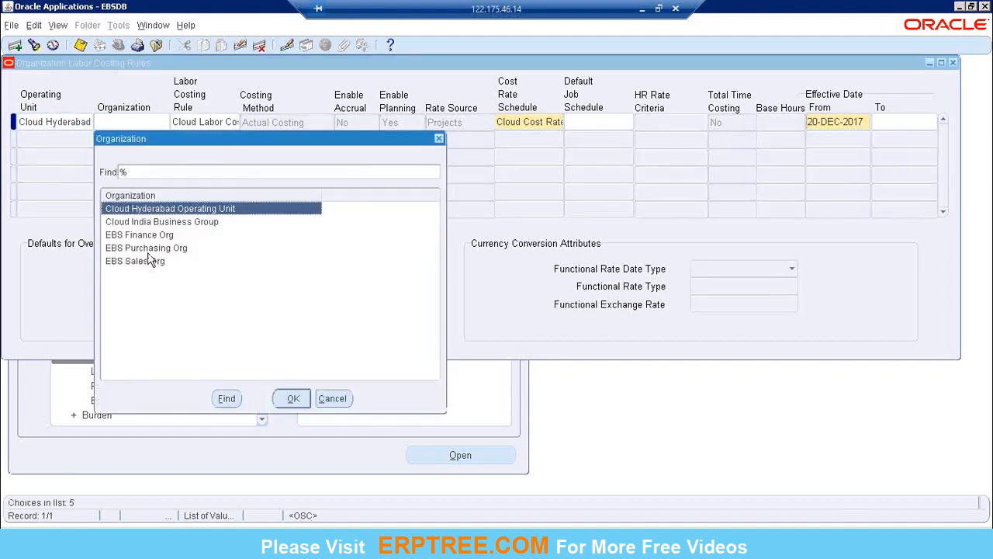
left_click(438, 138)
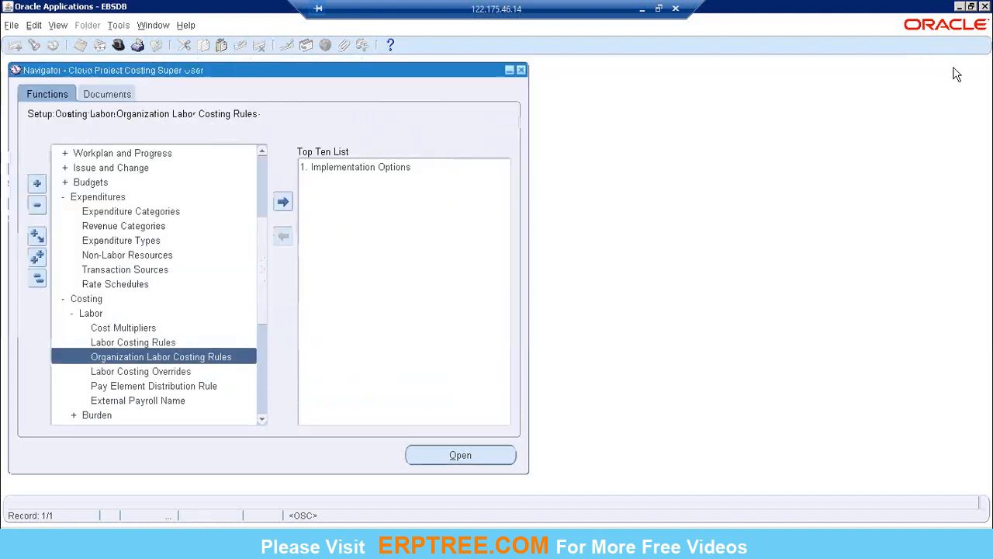
left_click(953, 63)
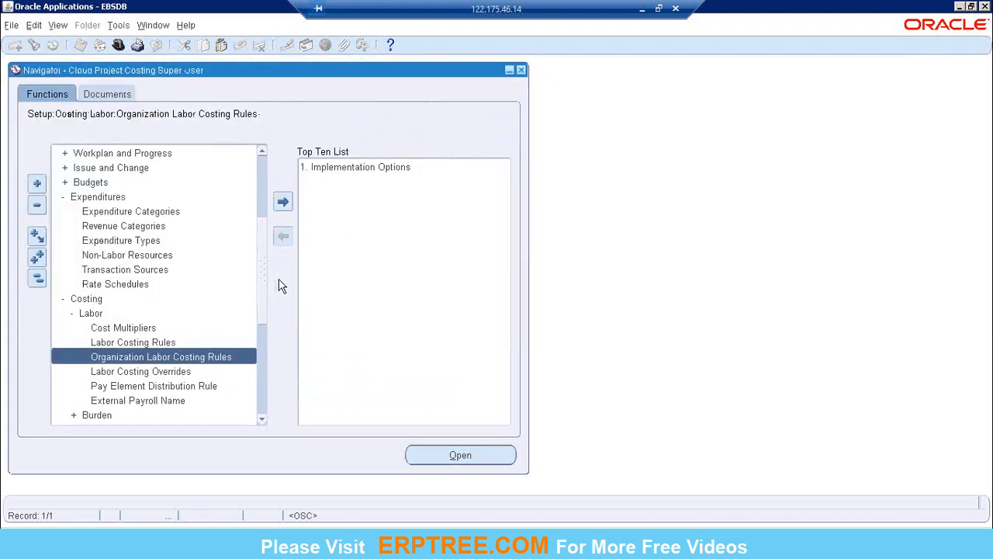